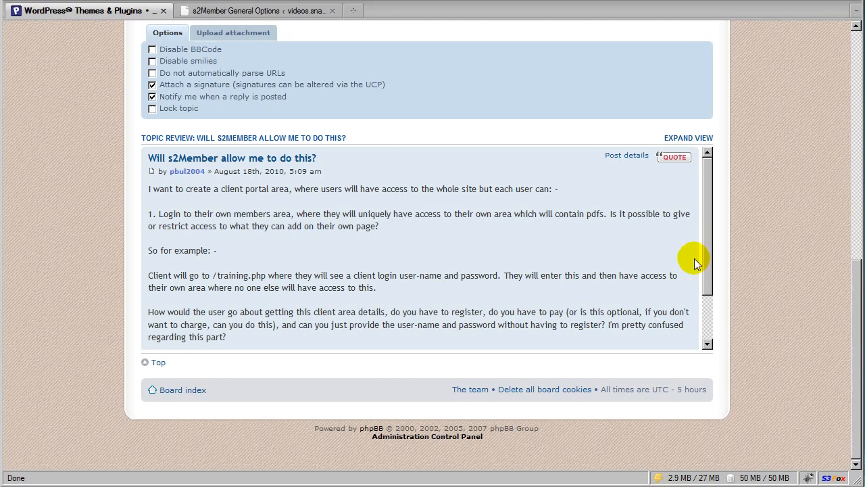
# Step: Read the full forum question about giving each client a private members area with s2Member
pyautogui.moveTo(708, 245); pyautogui.dragTo(710, 288)
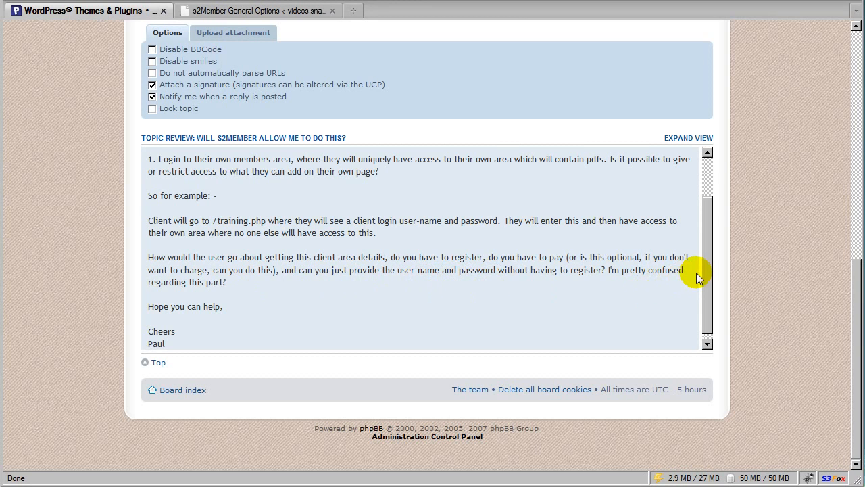
pyautogui.moveTo(708, 273); pyautogui.dragTo(712, 232)
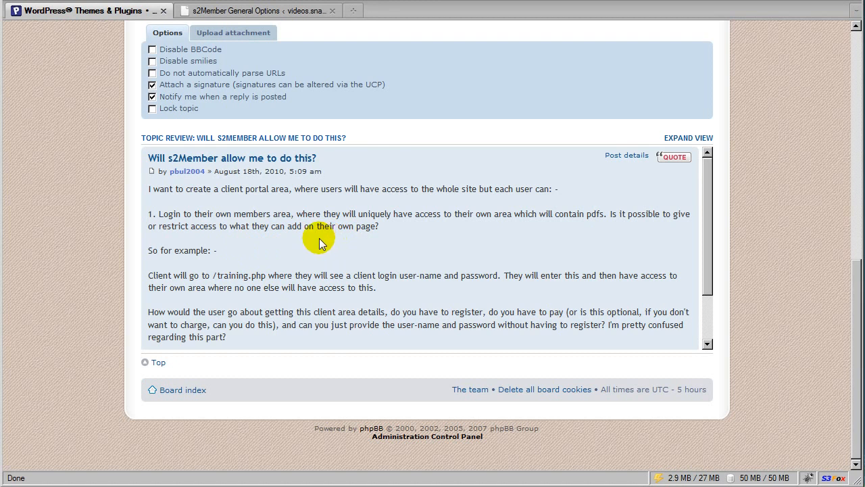
# Step: Switch to the s2Member General Options, open the public registration form from the Open Registration settings, and examine its fields
pyautogui.click(257, 17)
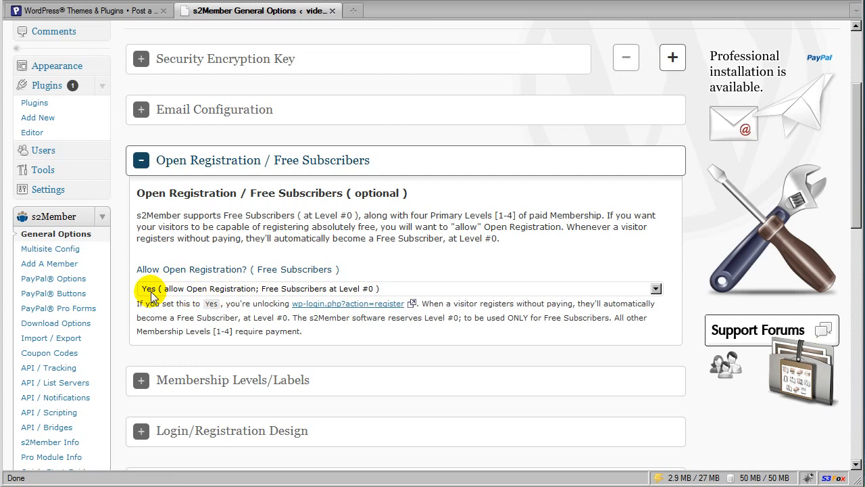
pyautogui.click(338, 304)
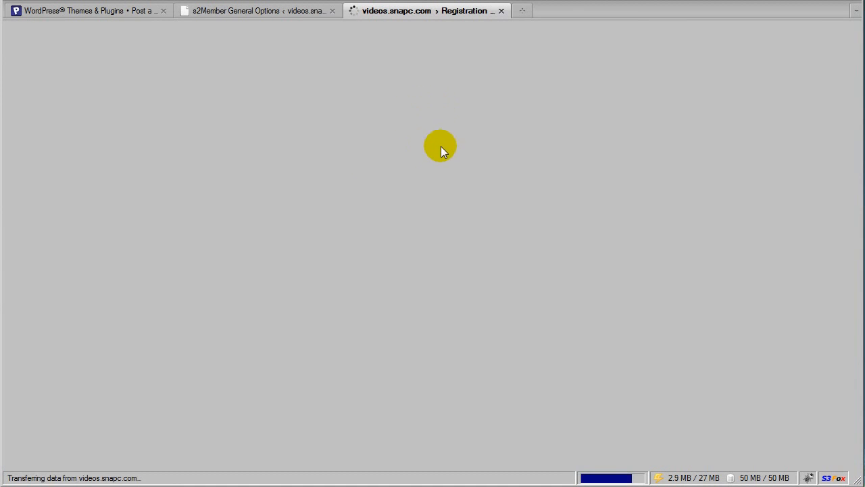
pyautogui.scroll(-3, 403, 203)
pyautogui.scroll(2, 401, 211)
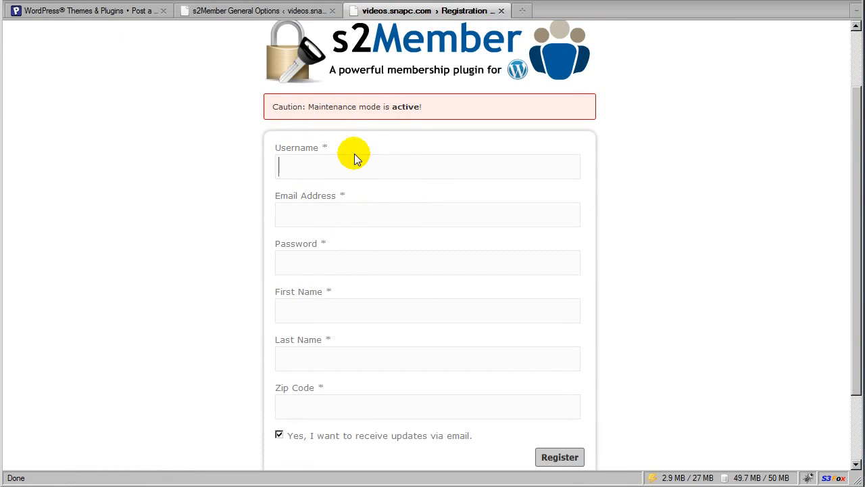
pyautogui.scroll(-2, 362, 125)
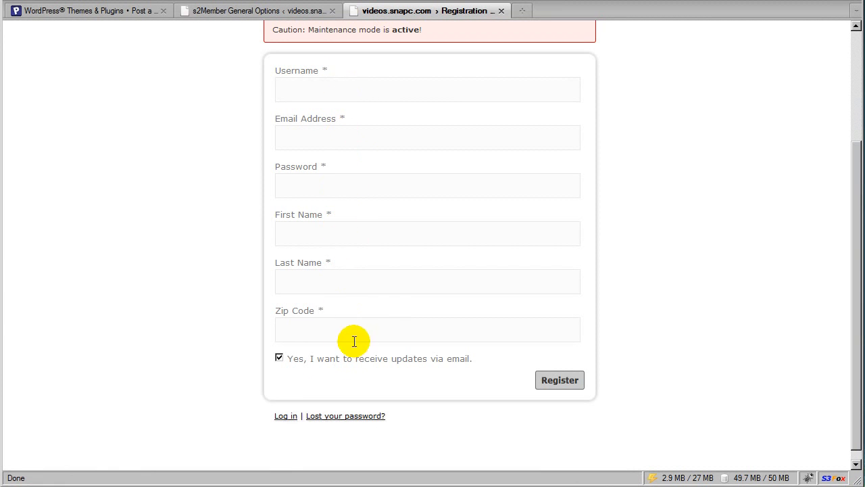
pyautogui.scroll(4, 359, 284)
pyautogui.scroll(-2, 361, 282)
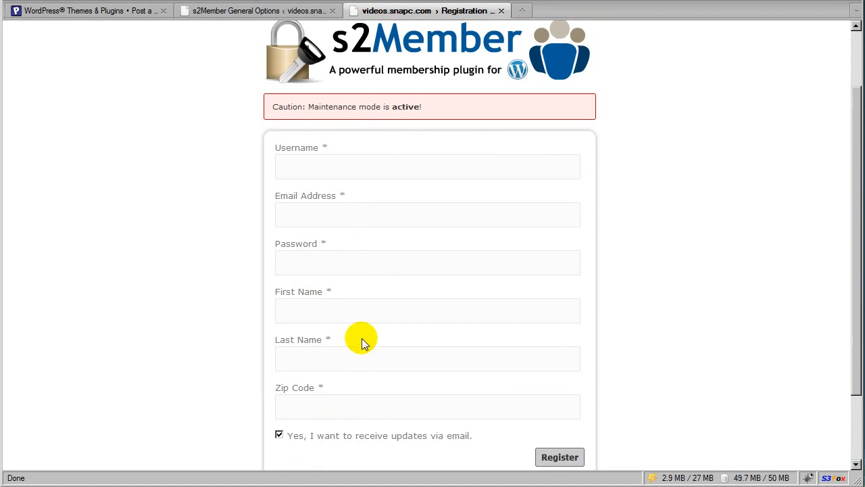
pyautogui.scroll(-2, 359, 340)
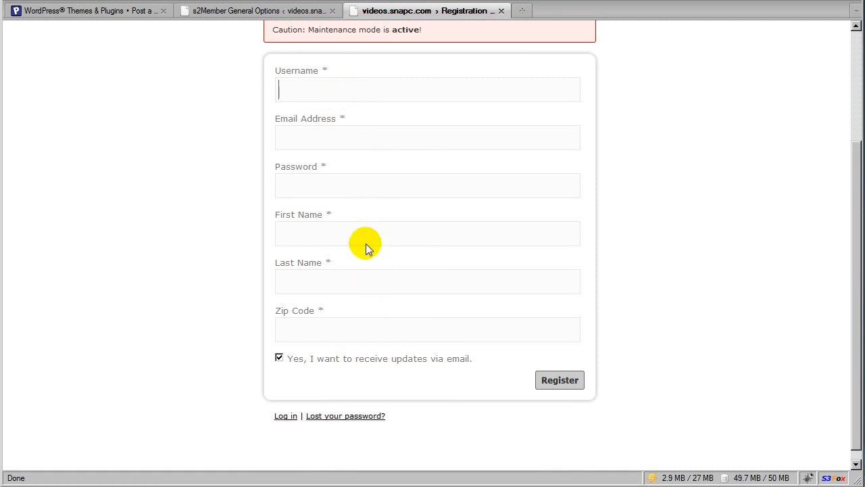
pyautogui.click(501, 11)
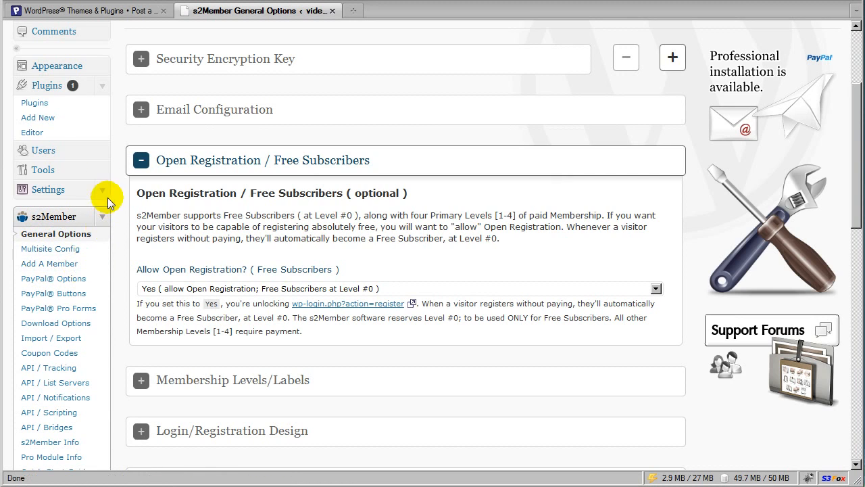
# Step: Open the Login Welcome Page settings and check the available pages, leaving the choice at — Select —
pyautogui.click(104, 151)
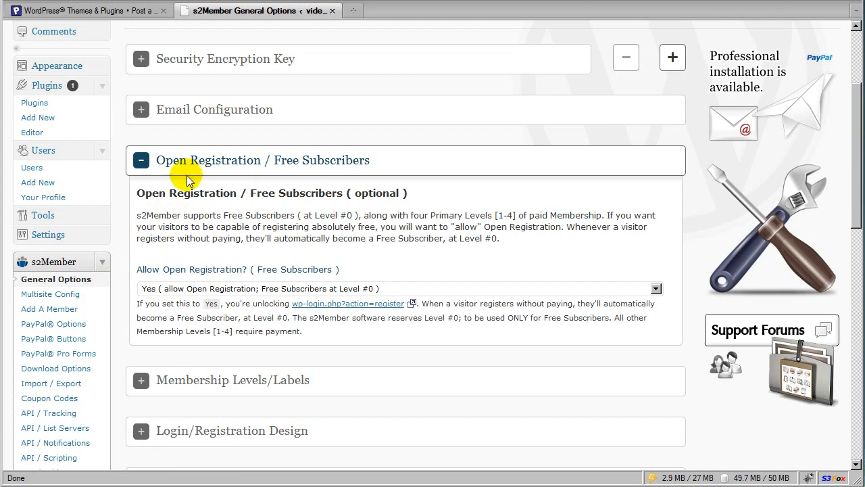
pyautogui.click(230, 169)
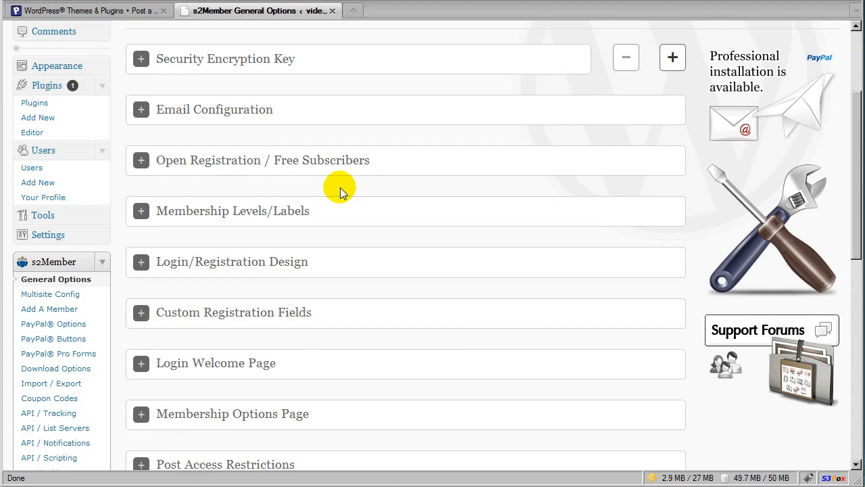
pyautogui.scroll(-2, 341, 187)
pyautogui.scroll(-2, 336, 192)
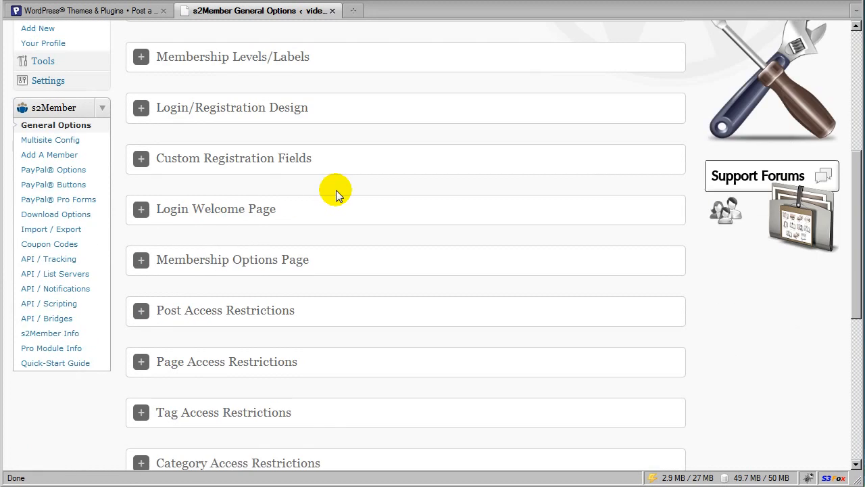
pyautogui.scroll(-2, 334, 194)
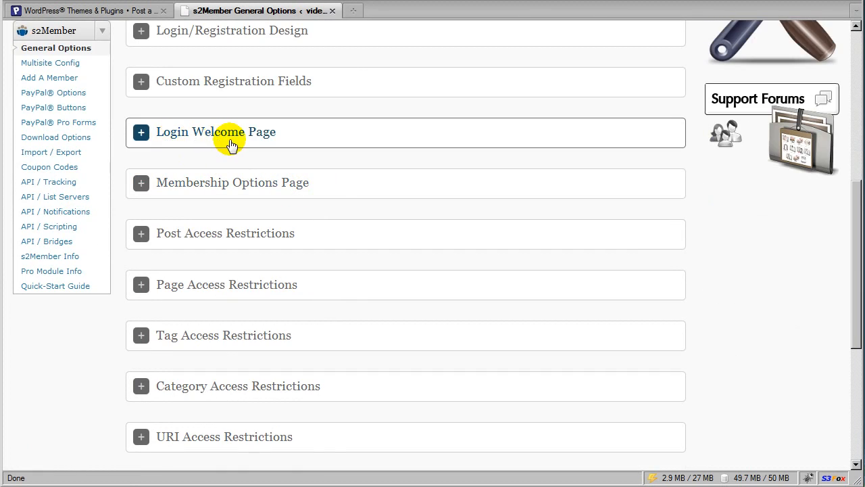
pyautogui.click(264, 138)
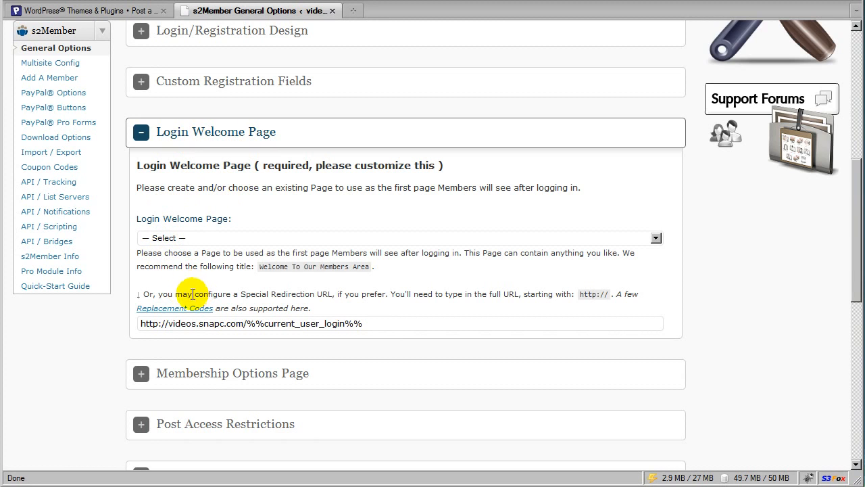
pyautogui.click(163, 238)
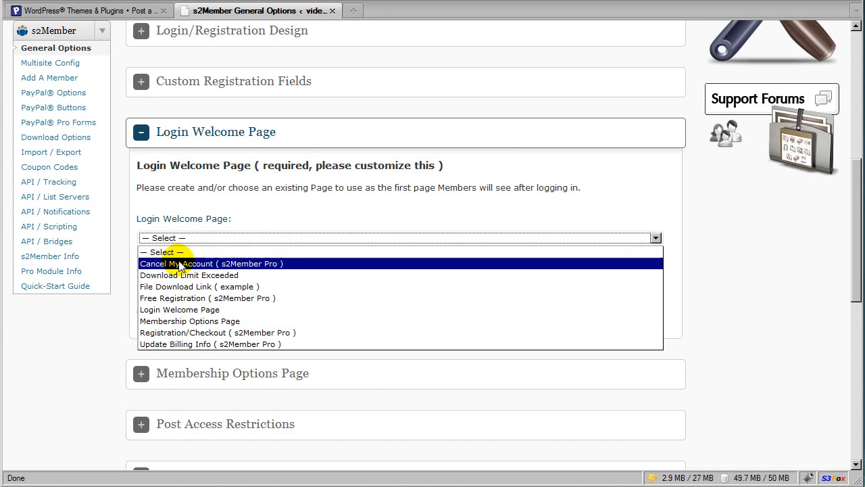
pyautogui.click(168, 255)
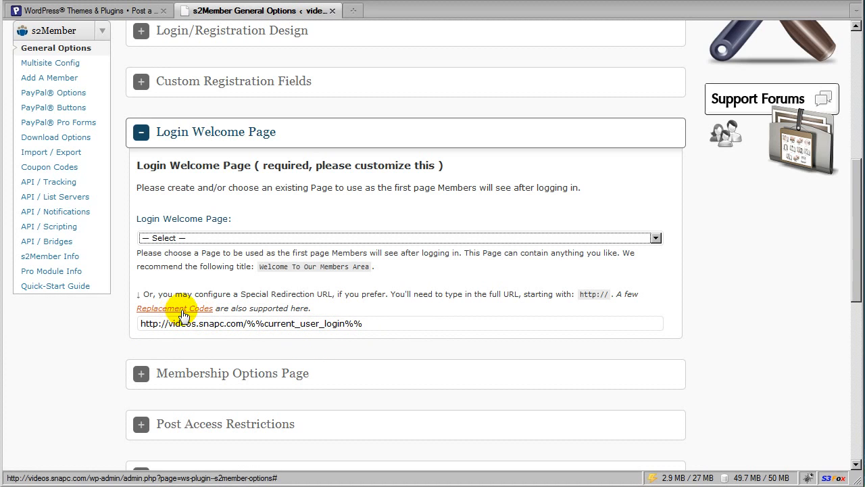
# Step: Look up the Replacement Codes supported in the Special Redirection URL, focusing on %%current_user_login%%
pyautogui.moveTo(248, 323); pyautogui.dragTo(363, 323)
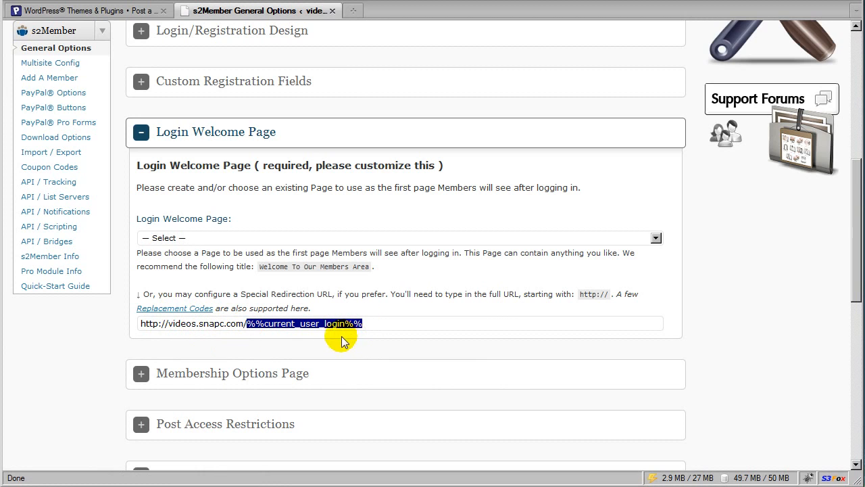
pyautogui.click(286, 338)
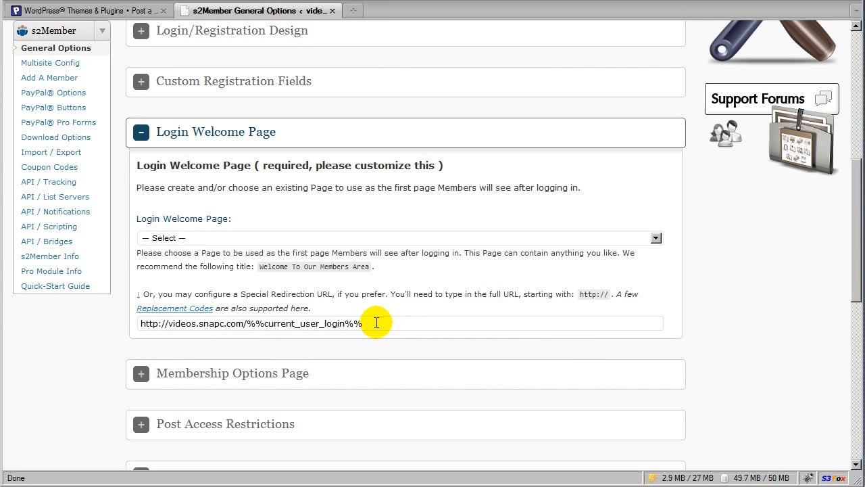
pyautogui.click(188, 309)
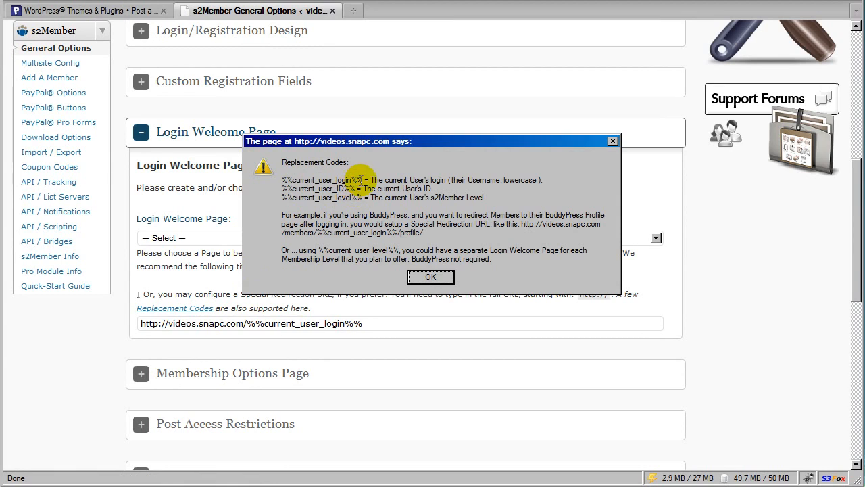
pyautogui.moveTo(362, 179); pyautogui.dragTo(281, 180)
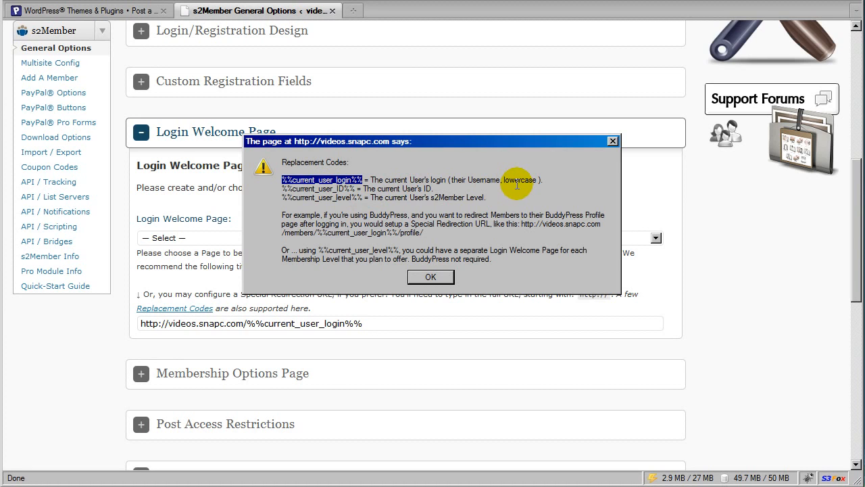
pyautogui.click(441, 276)
# Step: Examine how the Special Redirection URL combines the site address with the %%current_user_login%% code
pyautogui.moveTo(376, 323); pyautogui.dragTo(245, 324)
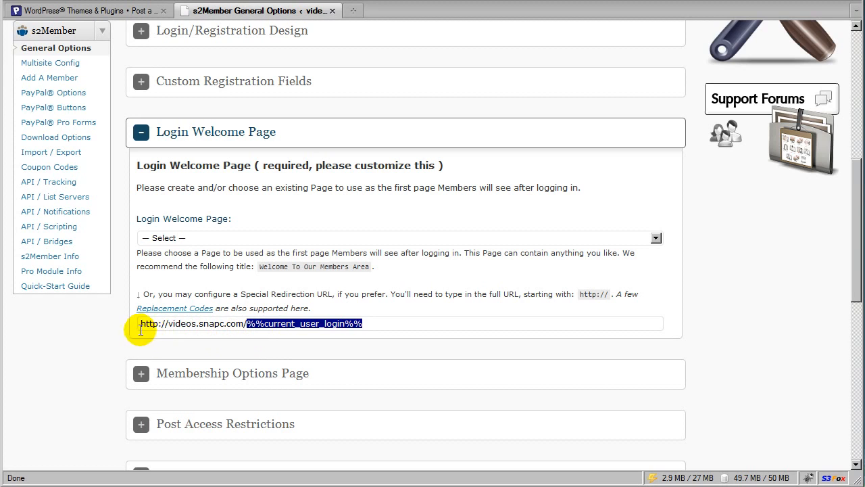
pyautogui.moveTo(142, 325); pyautogui.dragTo(268, 323)
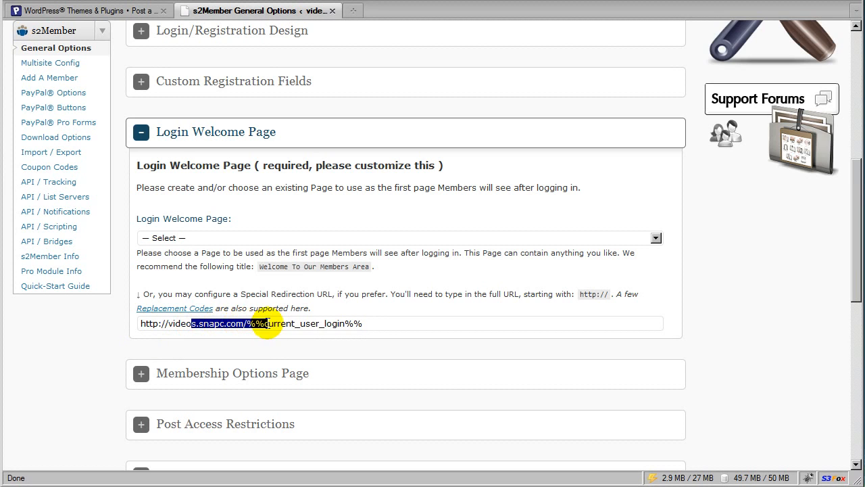
pyautogui.click(363, 324)
pyautogui.moveTo(362, 325); pyautogui.dragTo(144, 324)
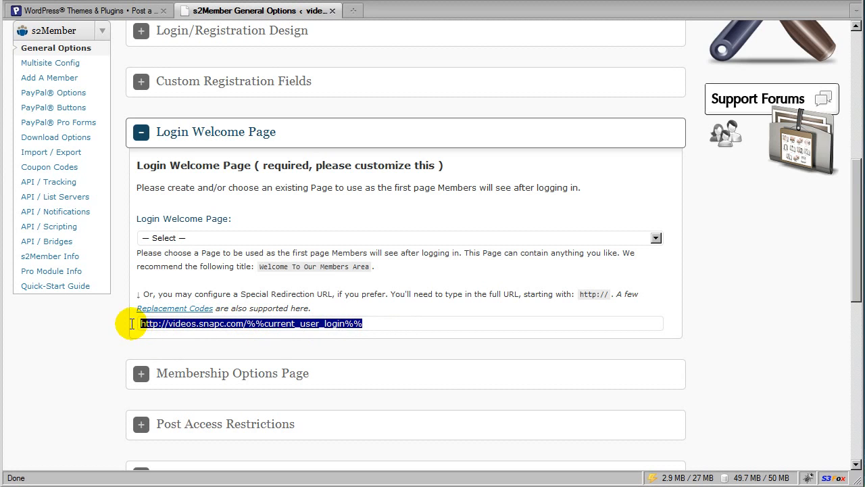
pyautogui.tripleClick(253, 326)
pyautogui.click(265, 325)
pyautogui.moveTo(247, 324); pyautogui.dragTo(368, 321)
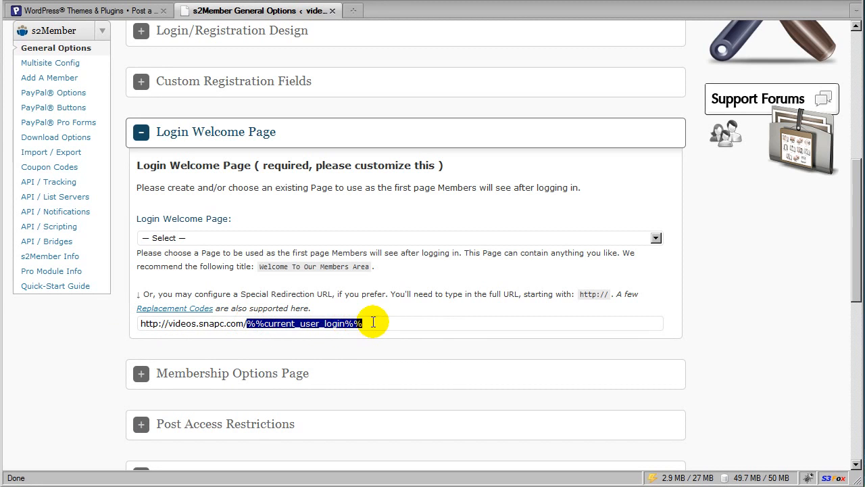
pyautogui.click(282, 336)
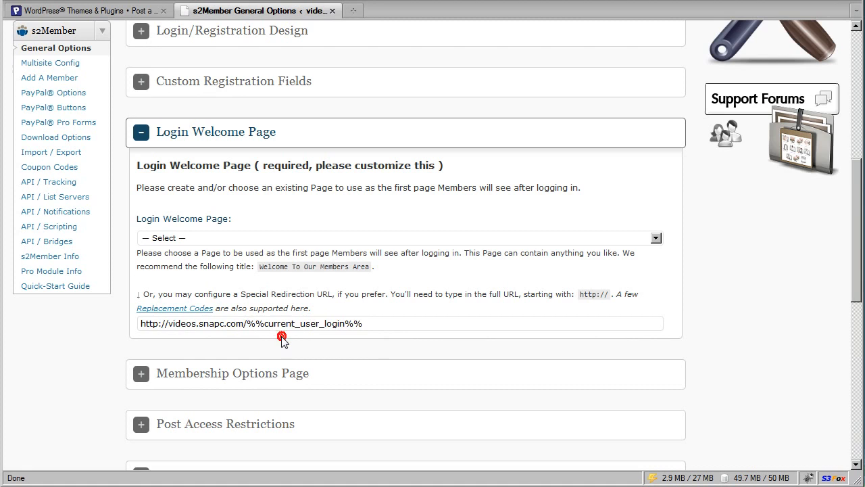
pyautogui.moveTo(367, 323); pyautogui.dragTo(247, 323)
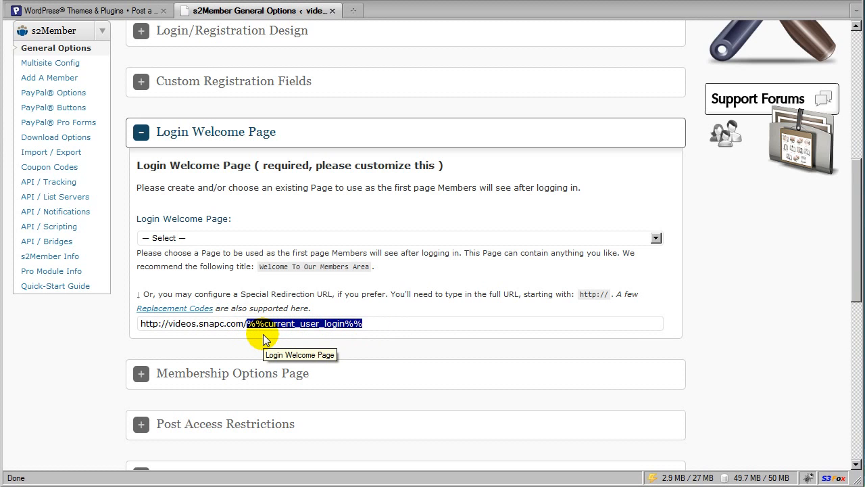
pyautogui.click(302, 345)
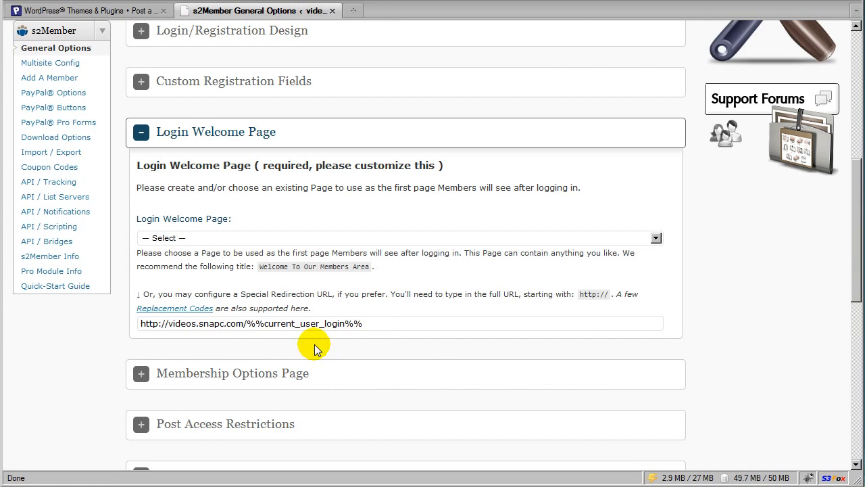
pyautogui.moveTo(365, 323); pyautogui.dragTo(247, 323)
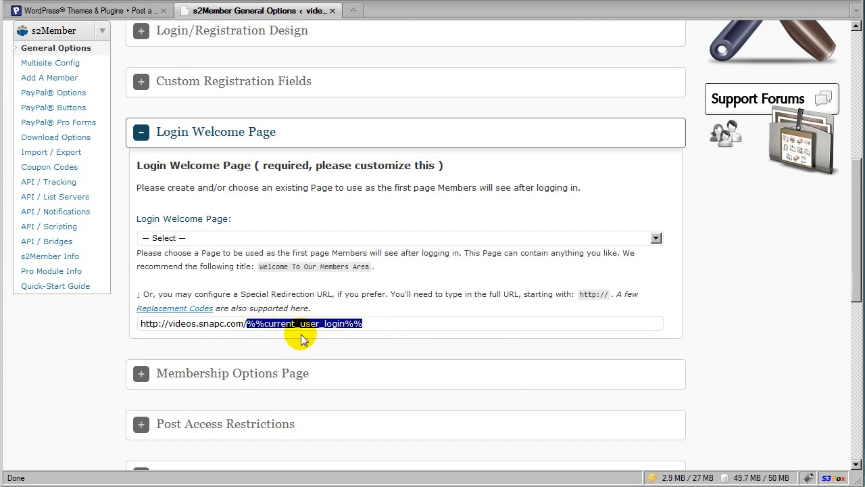
pyautogui.click(261, 343)
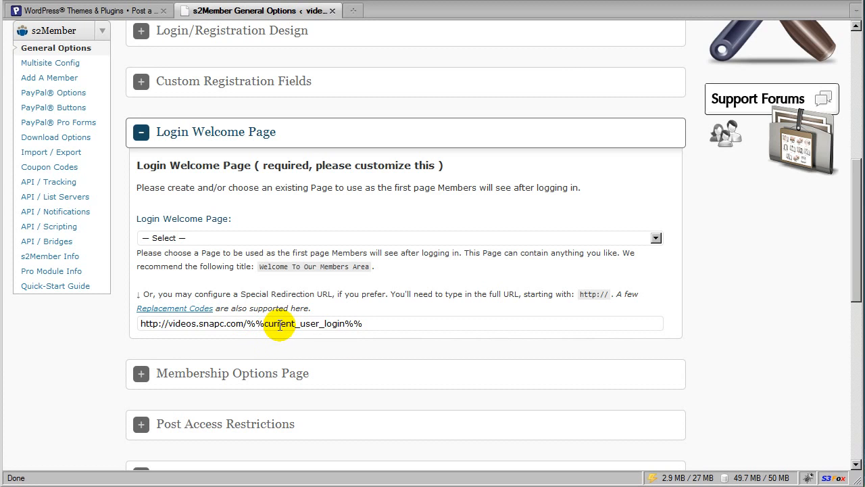
pyautogui.moveTo(249, 323); pyautogui.dragTo(366, 323)
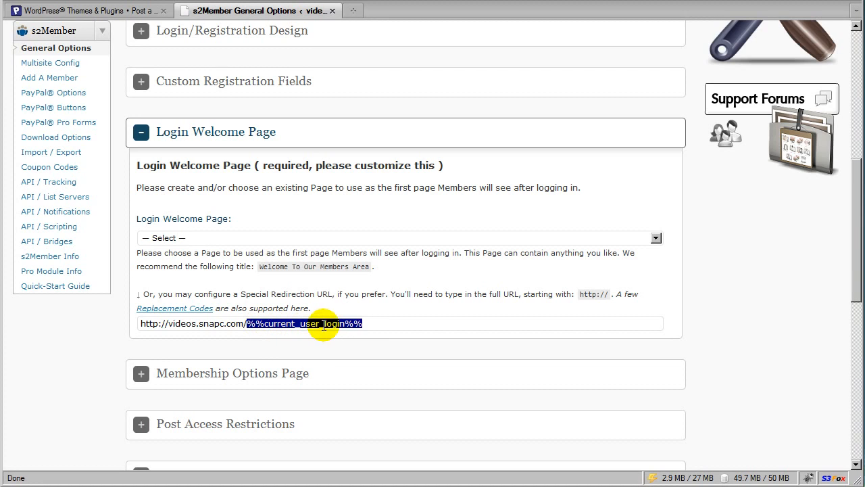
pyautogui.click(276, 347)
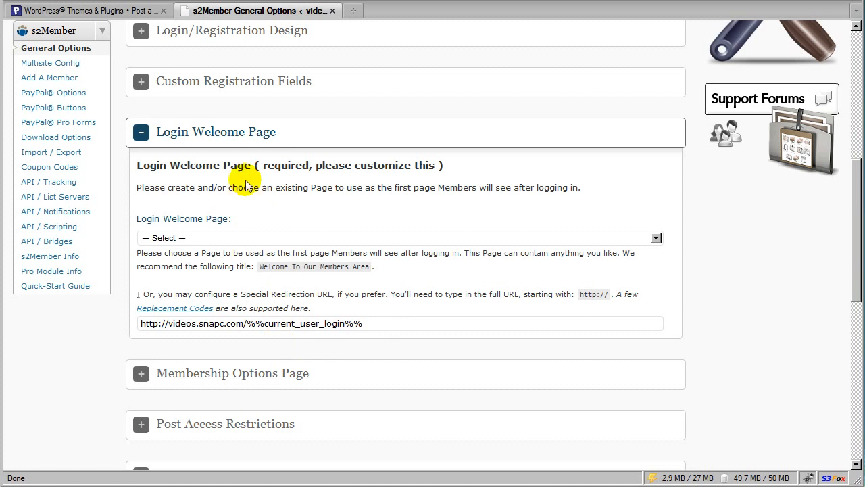
# Step: Close the Login Welcome Page settings and start a new WordPress page titled with the client's full name
pyautogui.click(227, 133)
pyautogui.scroll(10, 157, 251)
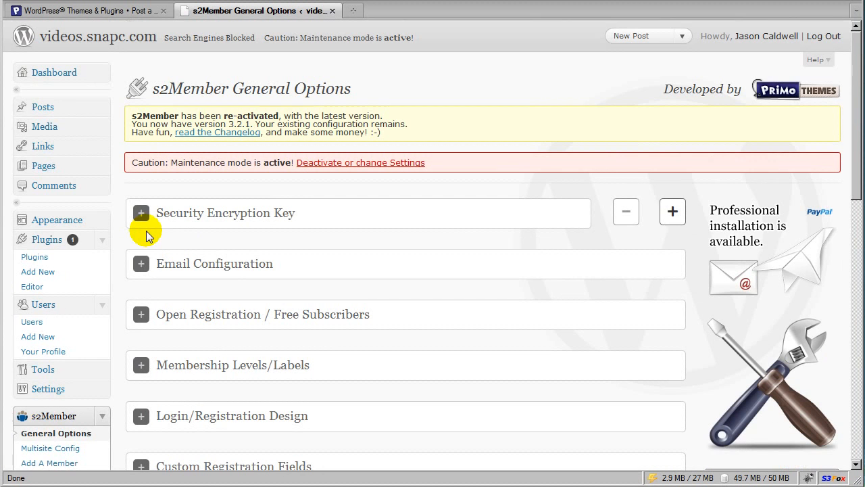
pyautogui.click(42, 167)
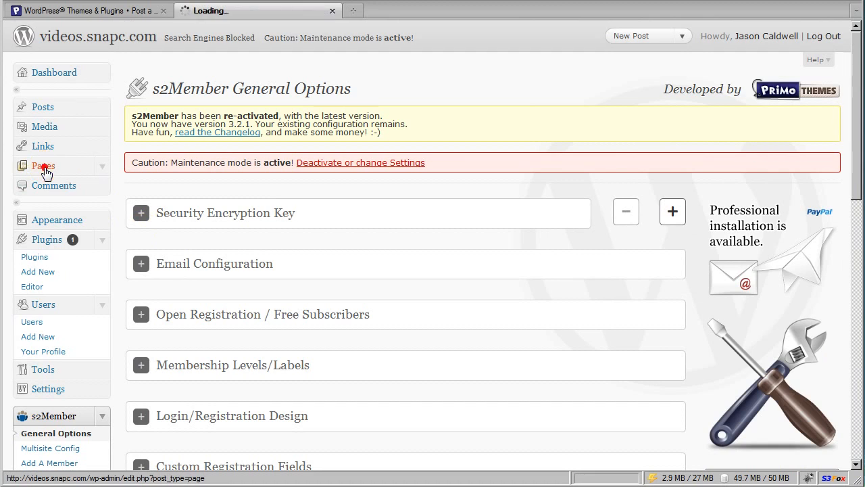
pyautogui.click(102, 166)
pyautogui.click(48, 198)
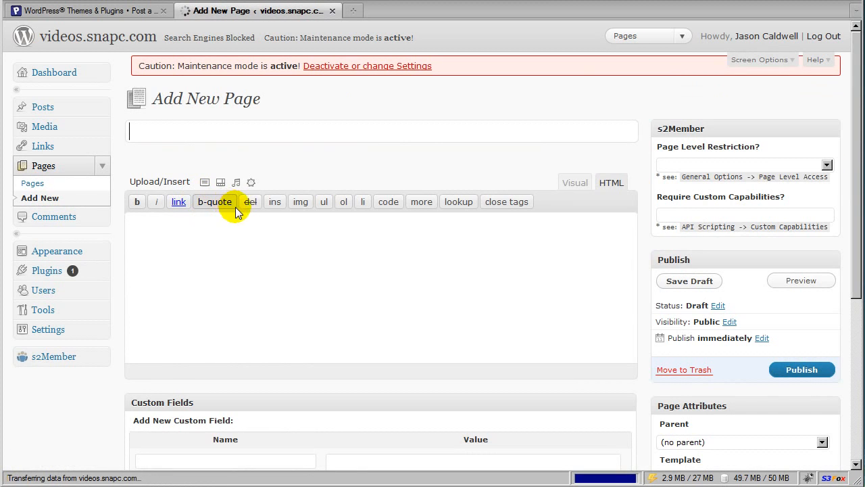
pyautogui.click(235, 140)
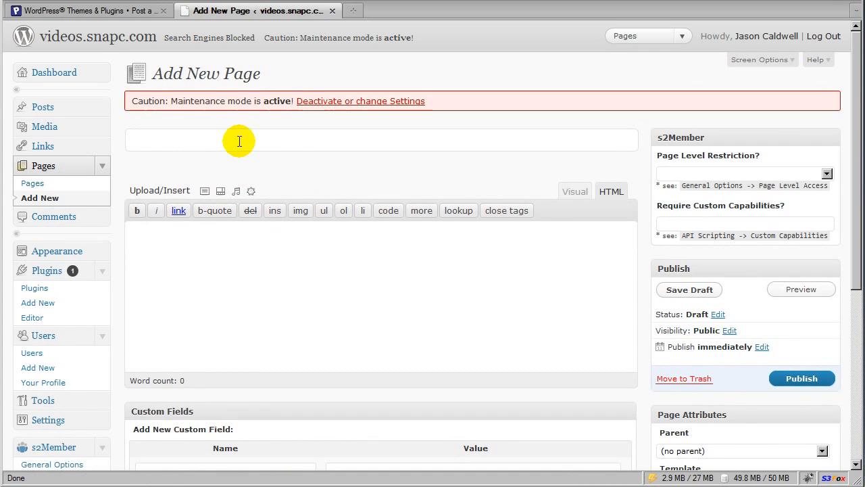
pyautogui.write('Mary Jane')
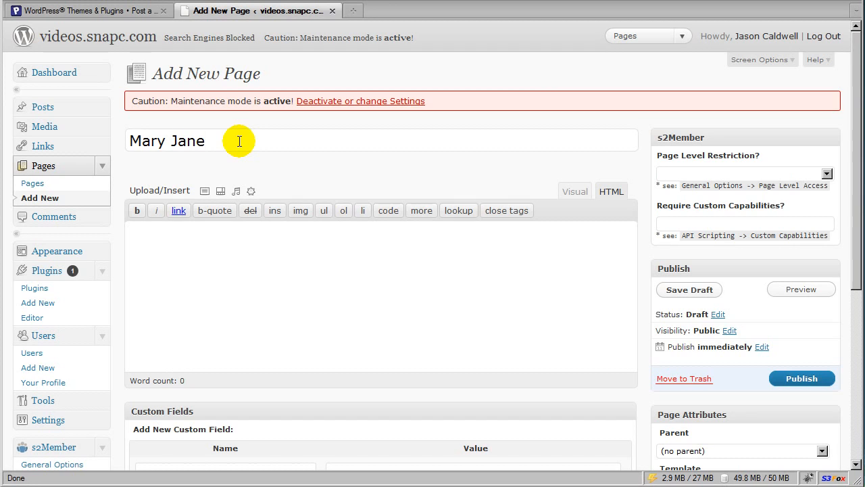
pyautogui.click(275, 167)
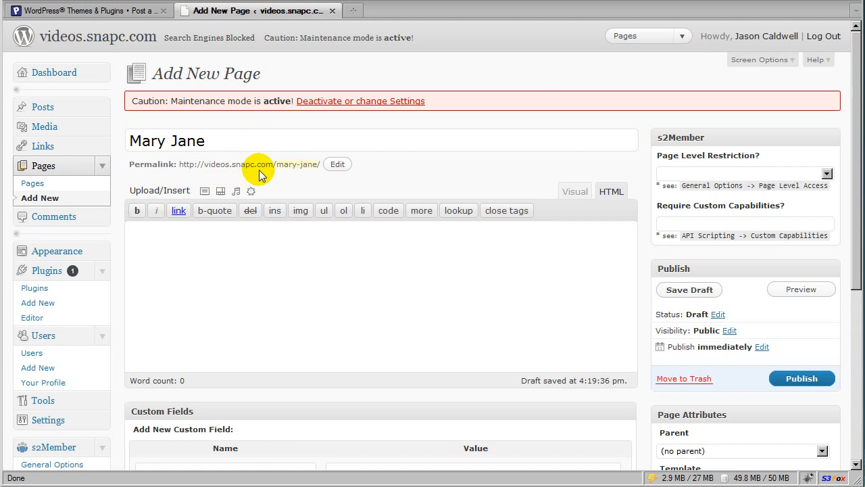
# Step: Change the new page's permalink slug to the client's username, written as one word without a hyphen
pyautogui.click(291, 164)
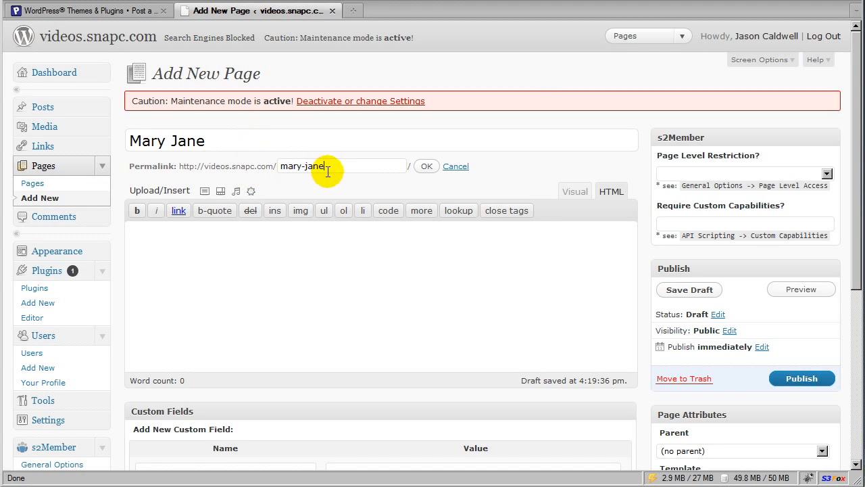
pyautogui.click(309, 181)
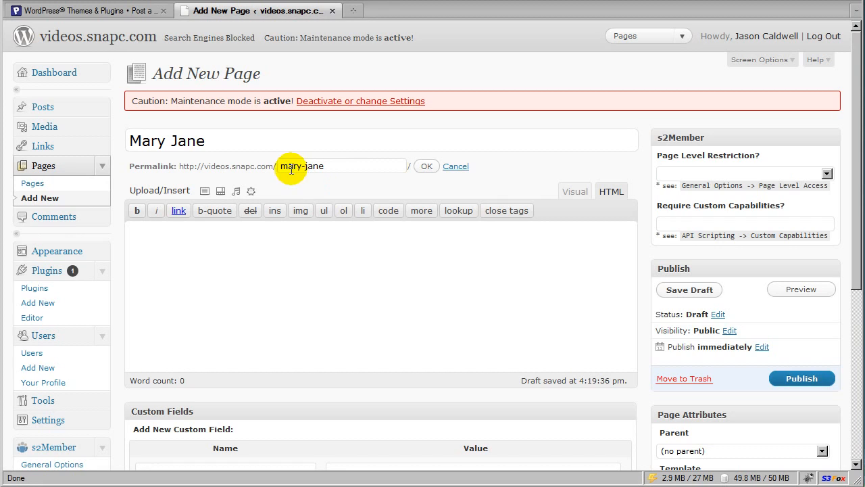
pyautogui.moveTo(338, 166); pyautogui.dragTo(270, 166)
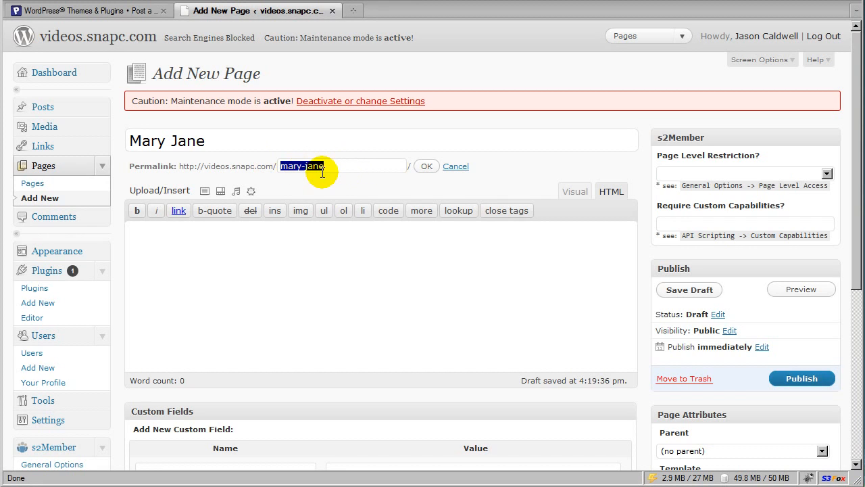
pyautogui.write('maryjane')
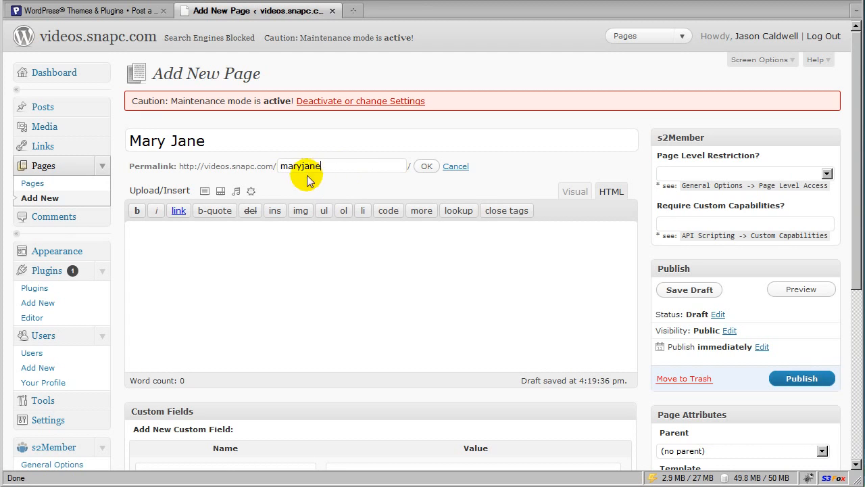
pyautogui.click(426, 166)
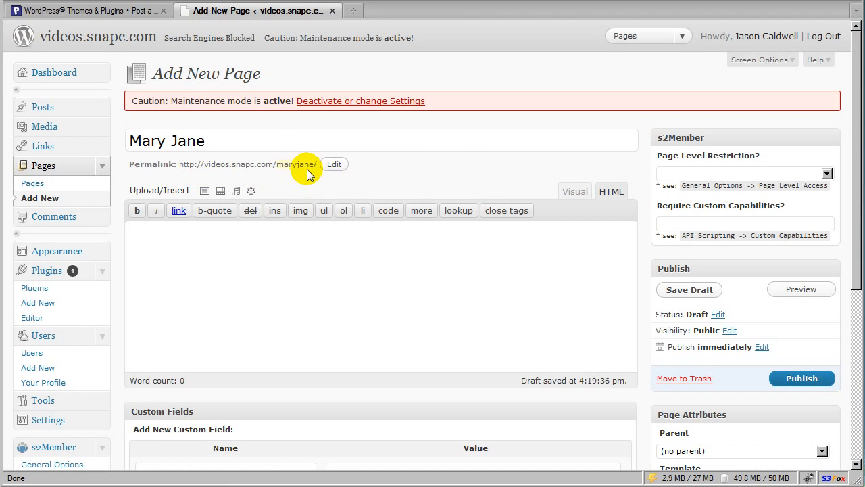
# Step: Enter "[ content filler ]" as the page content and compare it in the Visual and HTML editing modes
pyautogui.click(313, 266)
pyautogui.write('adfadfadsf')
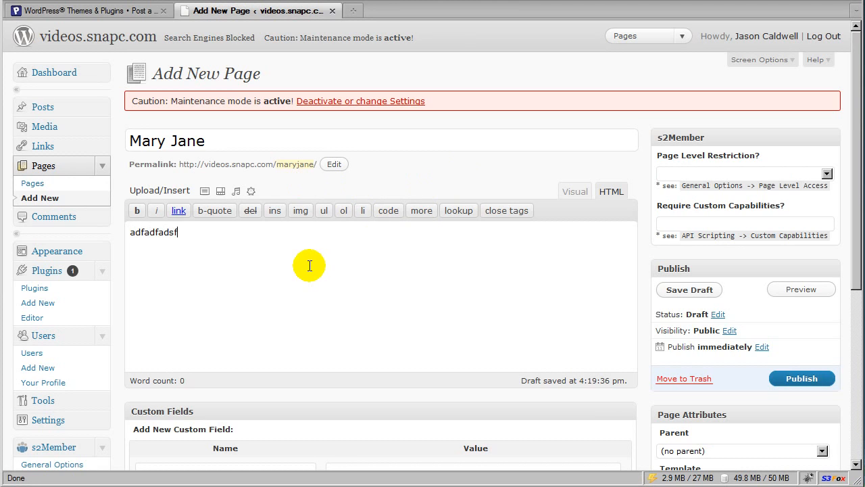
pyautogui.doubleClick(184, 232)
pyautogui.write('[ content filler')
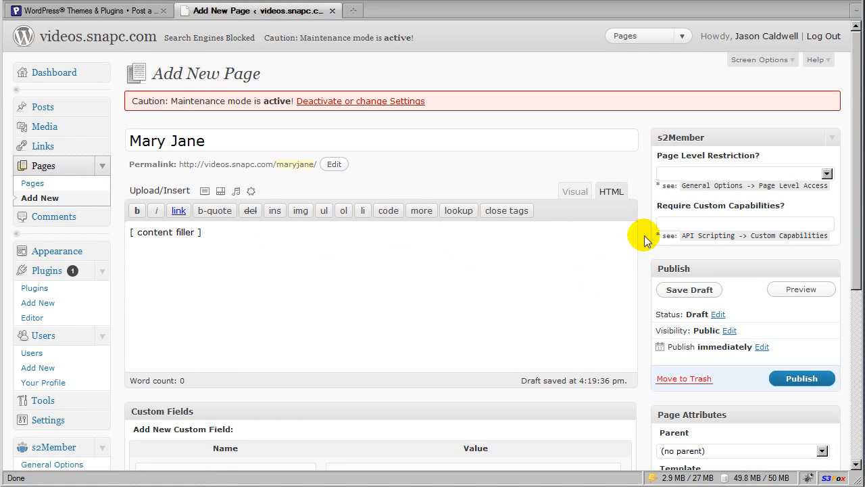
pyautogui.click(576, 193)
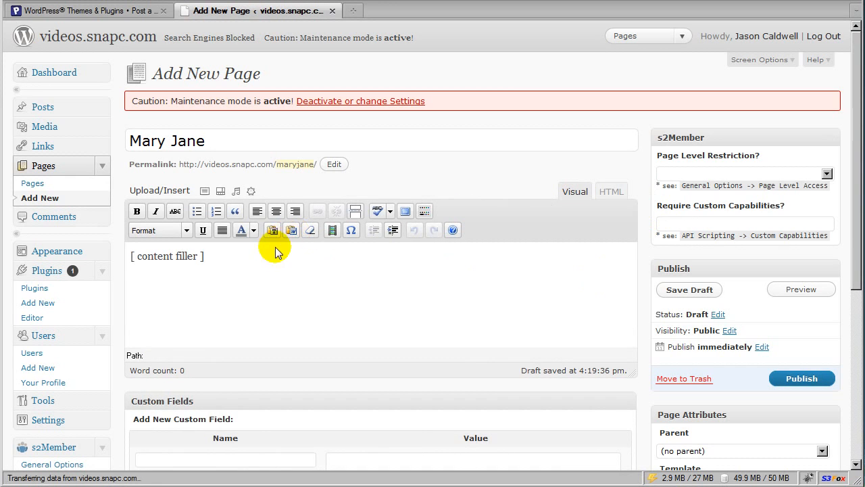
pyautogui.click(608, 193)
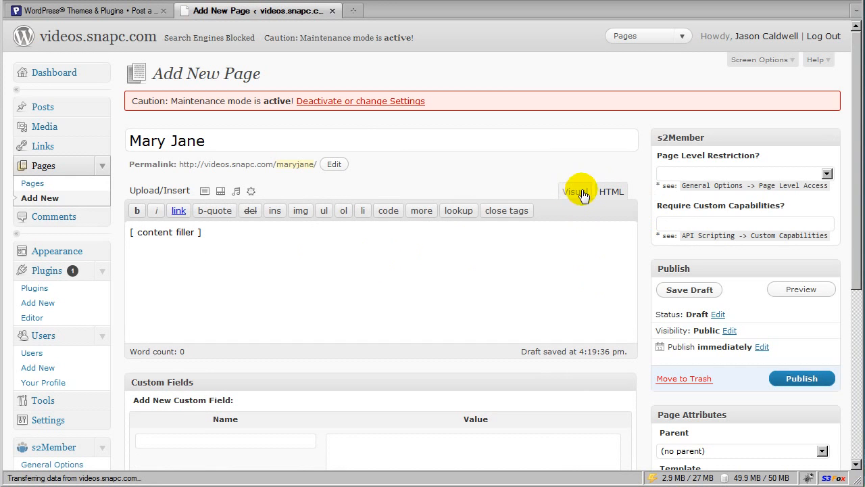
pyautogui.click(489, 265)
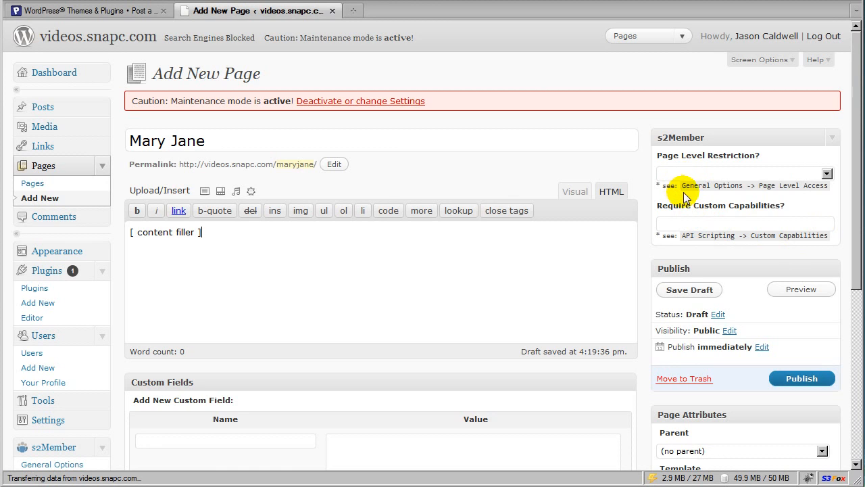
# Step: Set the page's s2Member Page Level Restriction to Require Level# 0 ( or higher )
pyautogui.click(696, 175)
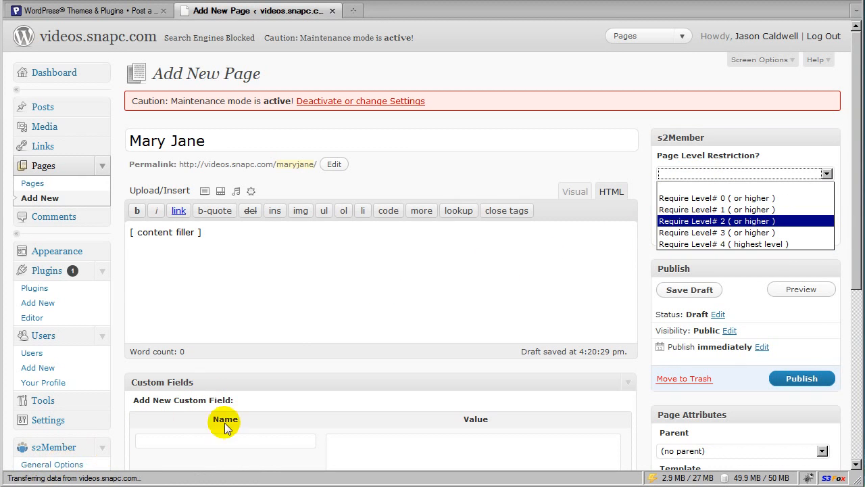
pyautogui.click(719, 198)
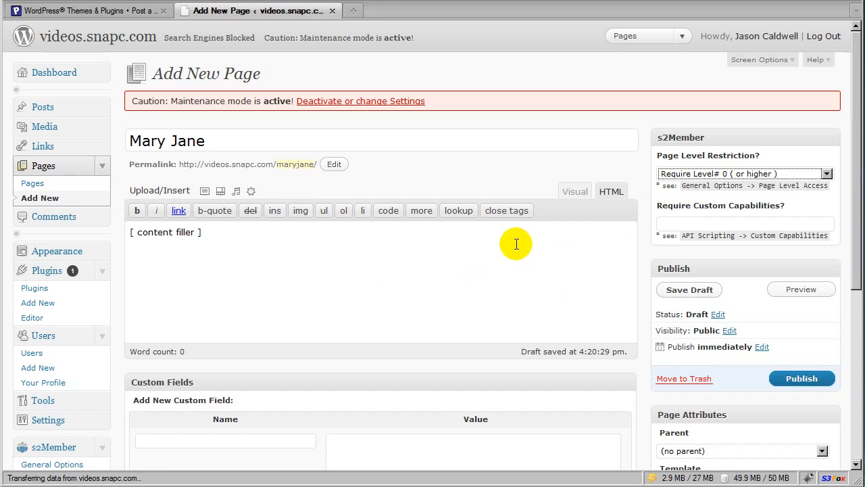
pyautogui.click(722, 175)
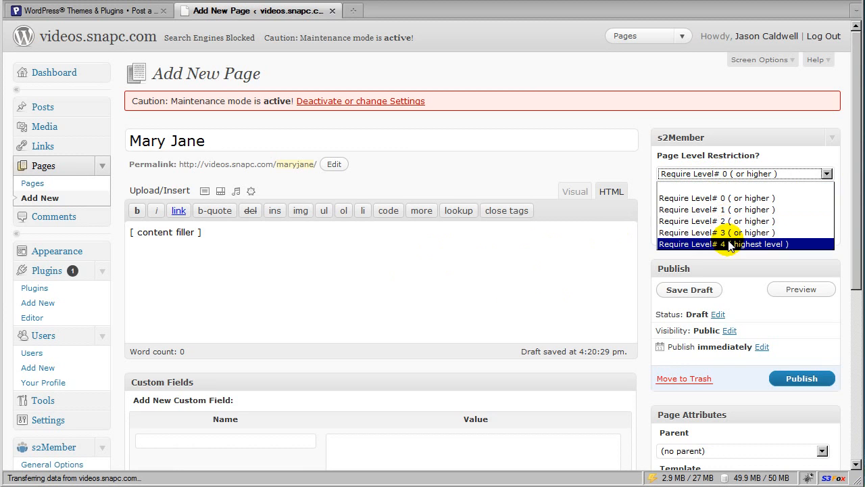
pyautogui.click(709, 200)
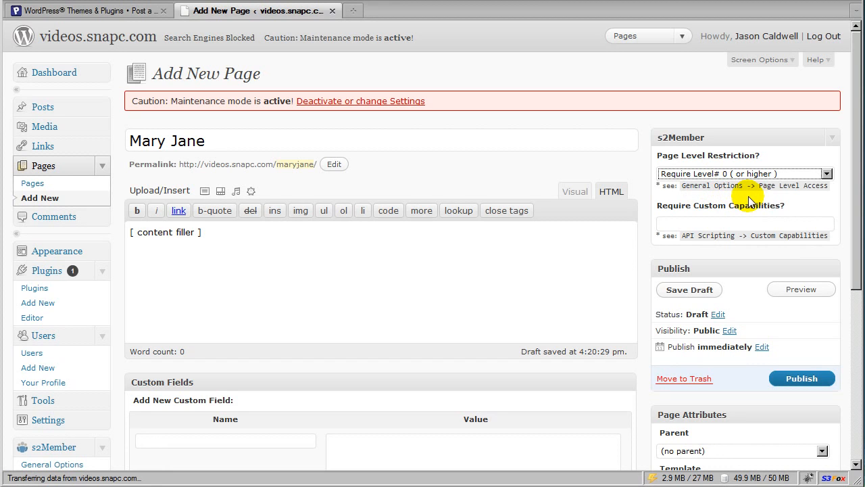
# Step: Require a custom capability for the page that matches the client's username and the permalink slug
pyautogui.click(691, 225)
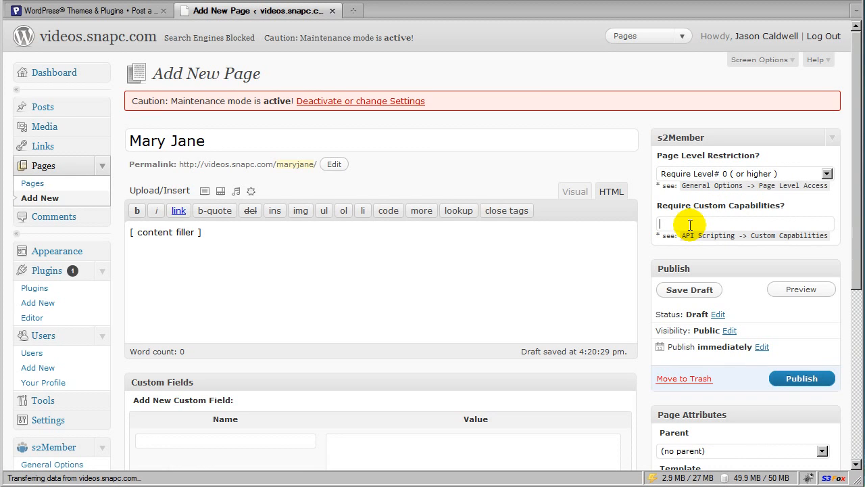
pyautogui.write('maryjane')
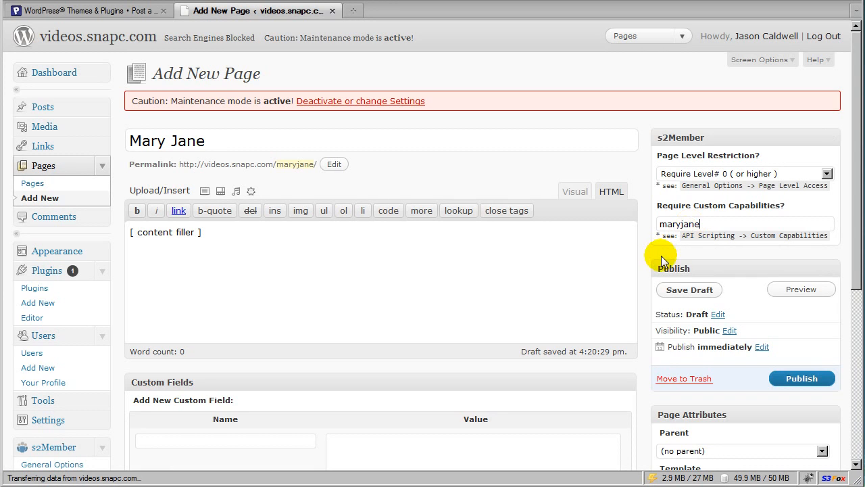
pyautogui.click(671, 249)
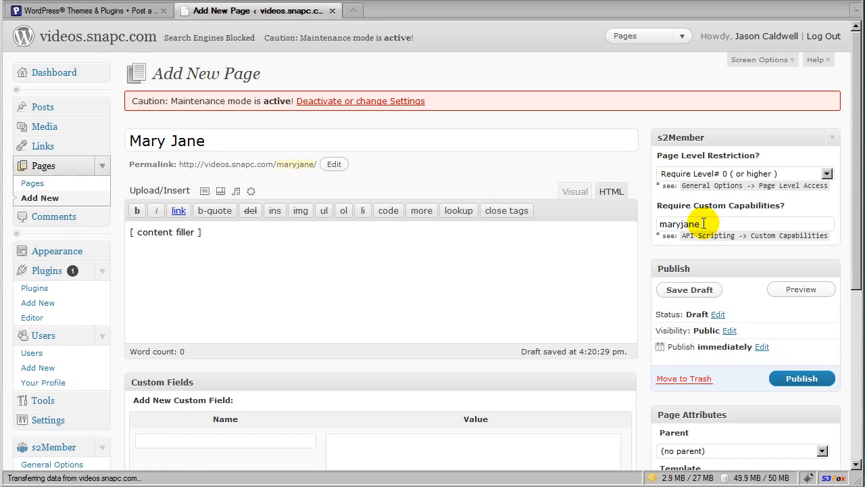
pyautogui.moveTo(706, 223); pyautogui.dragTo(652, 221)
pyautogui.click(692, 250)
pyautogui.doubleClick(705, 223)
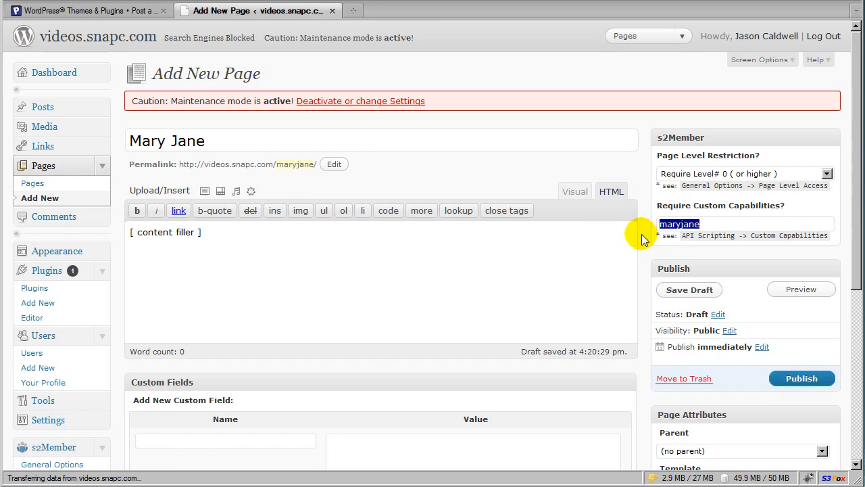
pyautogui.click(703, 227)
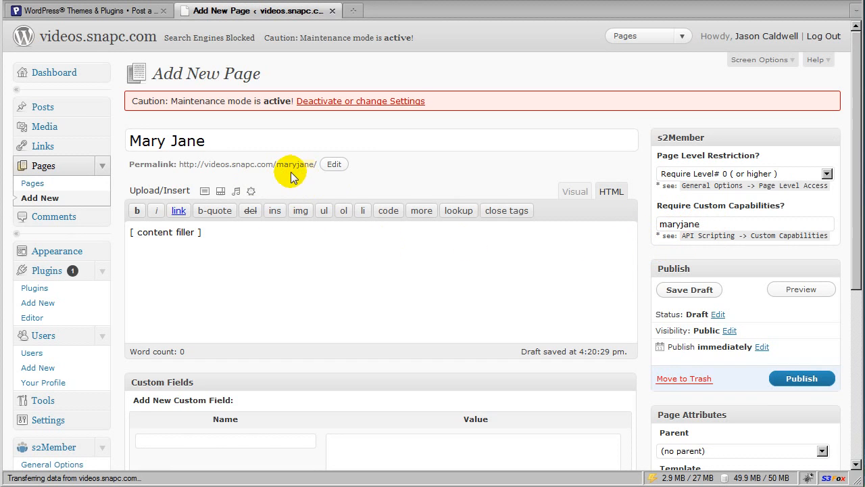
# Step: Copy the page's required custom capability and open the Add New User form in a separate browser tab
pyautogui.moveTo(702, 223); pyautogui.dragTo(651, 223)
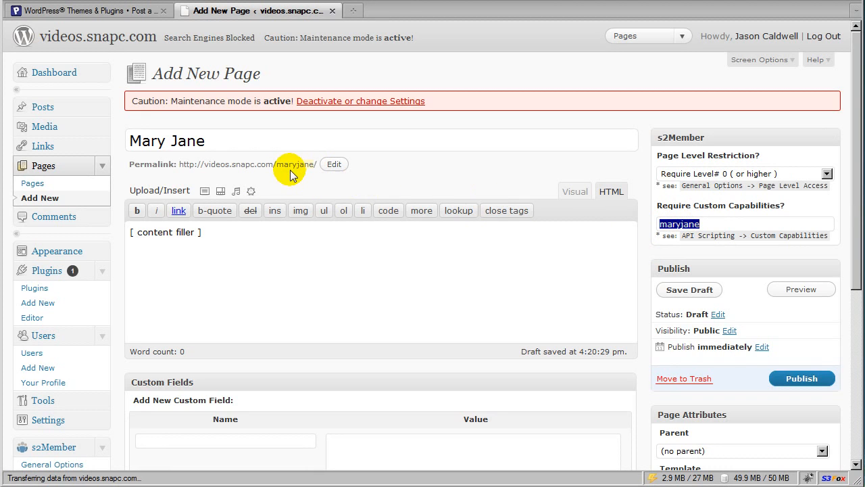
pyautogui.rightClick(684, 224)
pyautogui.click(713, 277)
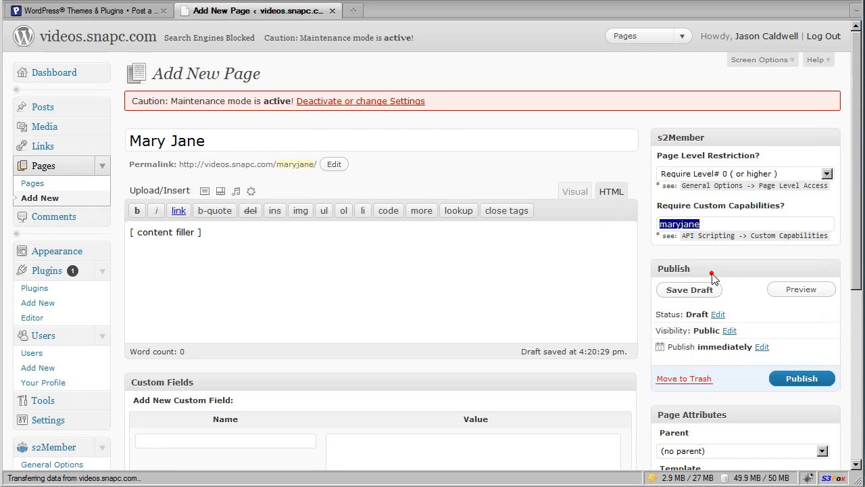
pyautogui.scroll(-2, 100, 286)
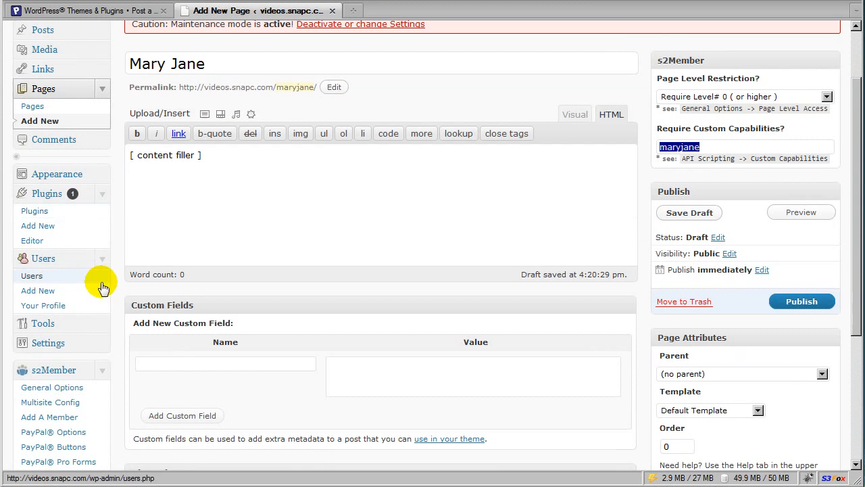
pyautogui.rightClick(38, 296)
pyautogui.click(74, 312)
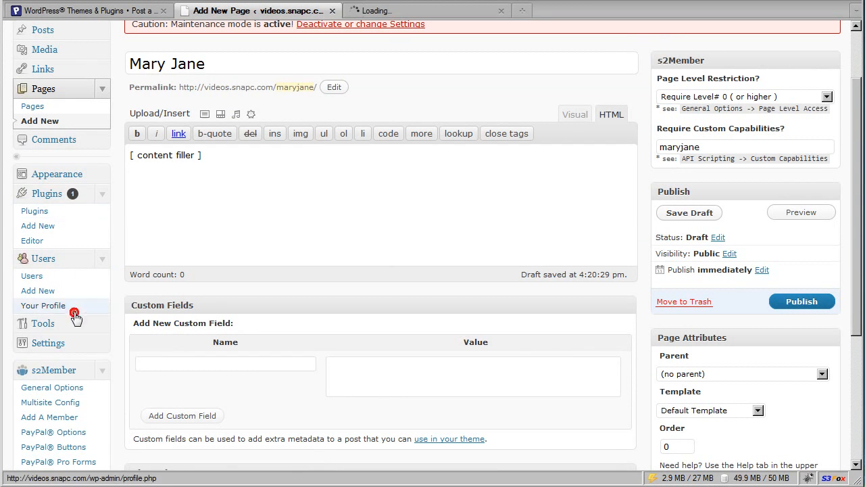
pyautogui.click(382, 12)
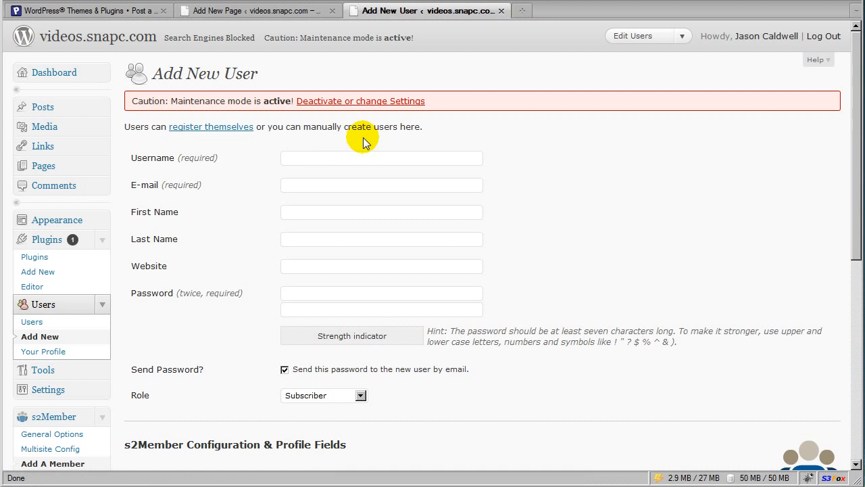
# Step: Fill in the new user's username, e-mail, first name and last name, and assign the Subscriber role
pyautogui.click(308, 160)
pyautogui.write('may')
pyautogui.press('BackSpace')
pyautogui.write('rja')
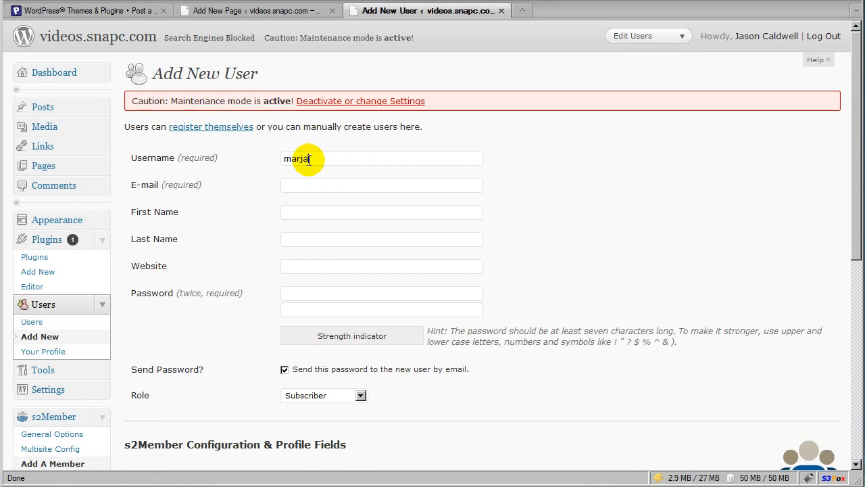
pyautogui.write('may')
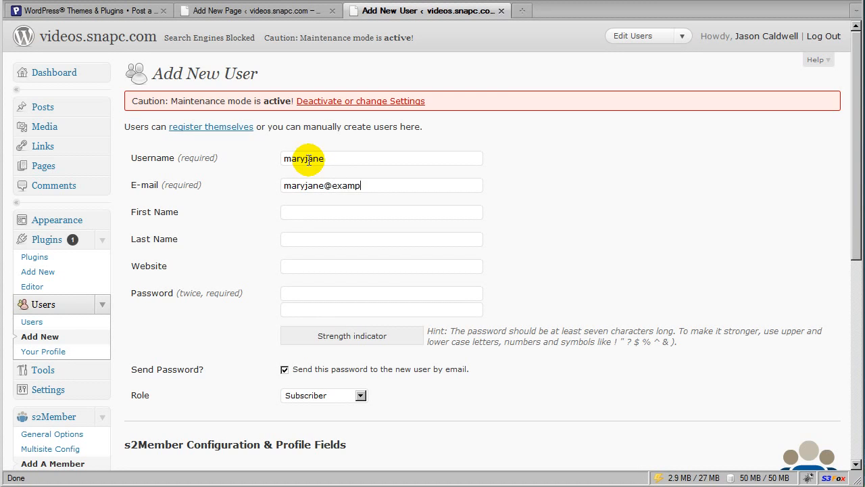
pyautogui.write('May')
pyautogui.scroll(-2, 297, 230)
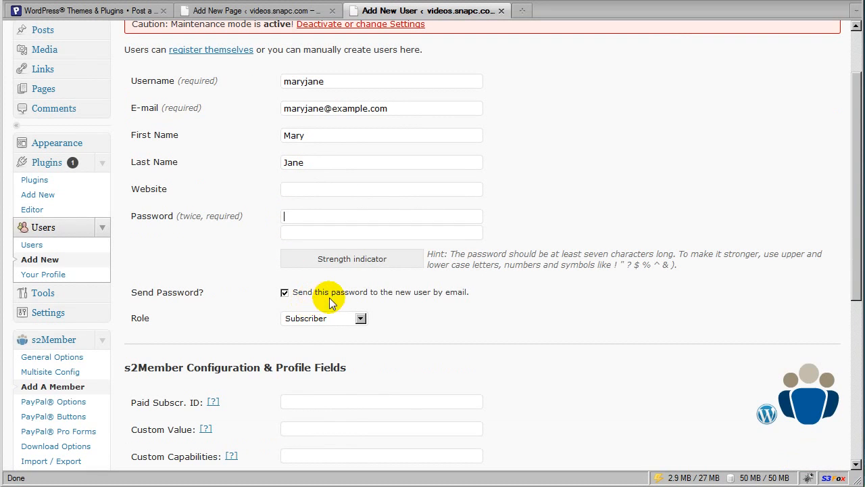
pyautogui.click(329, 322)
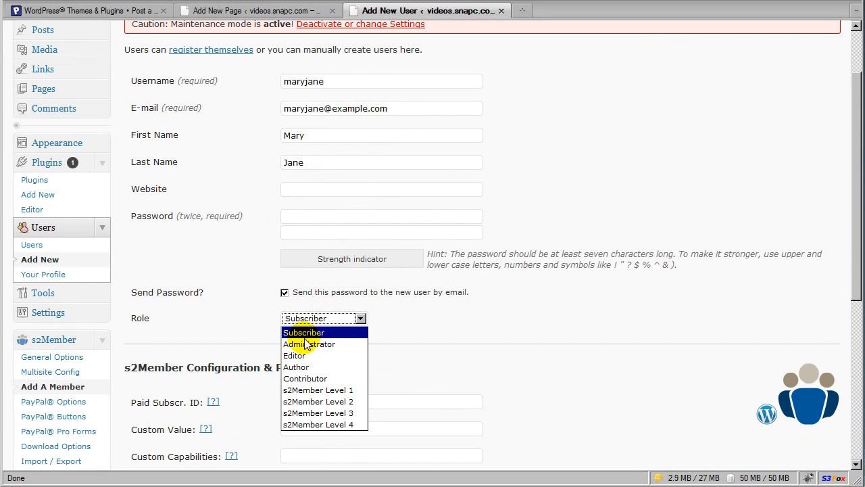
pyautogui.click(308, 333)
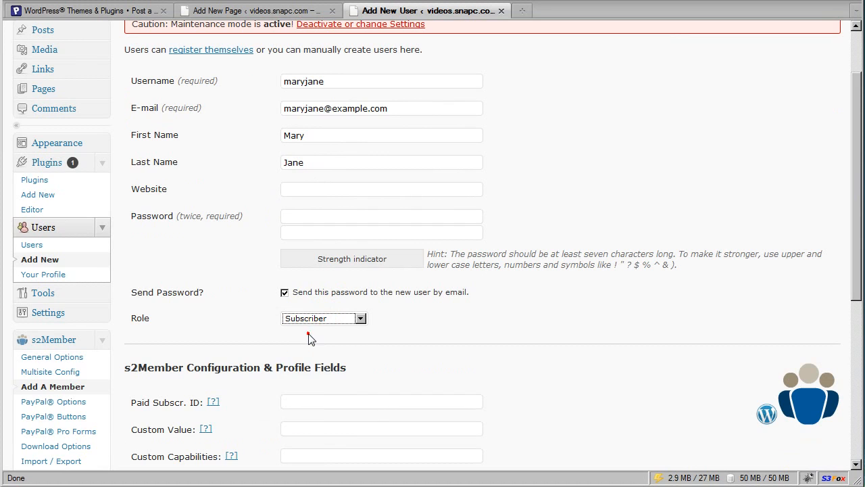
# Step: Keep the new user's role as Subscriber and paste the copied capability into Custom Capabilities
pyautogui.click(325, 318)
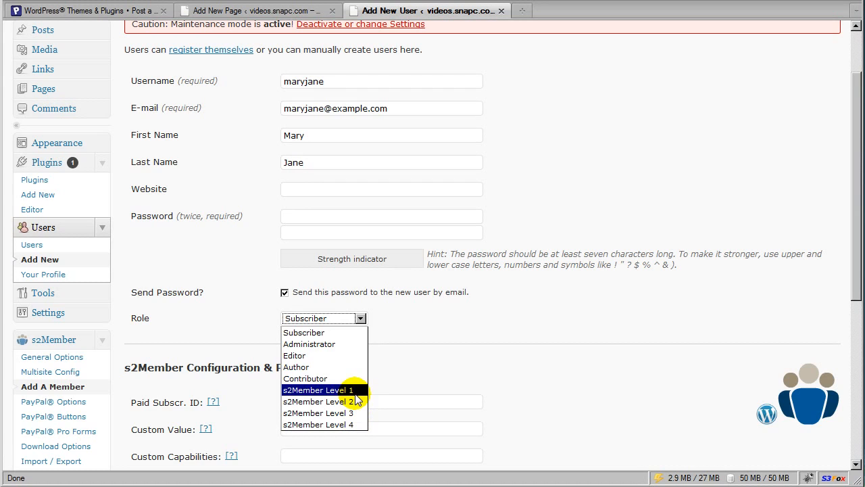
pyautogui.click(304, 334)
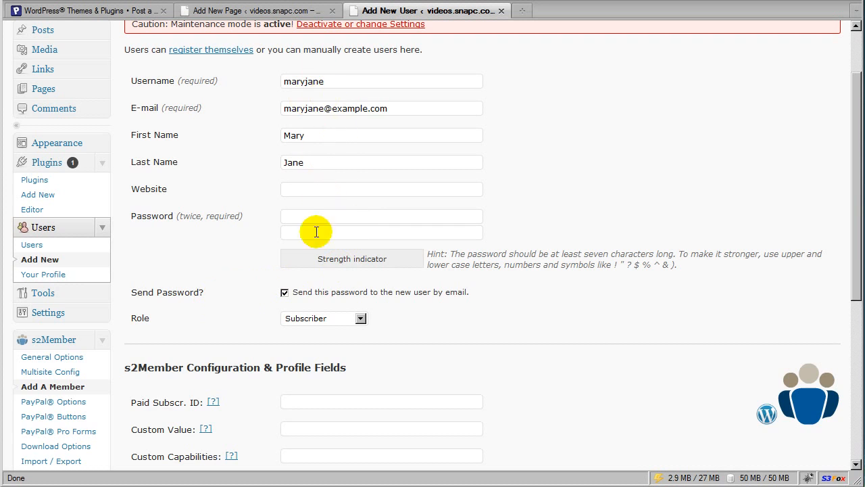
pyautogui.scroll(-6, 340, 340)
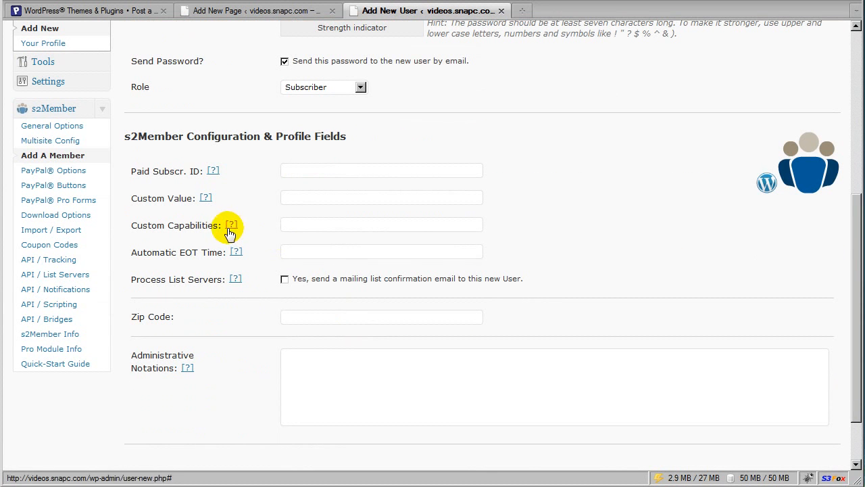
pyautogui.rightClick(307, 228)
pyautogui.click(351, 296)
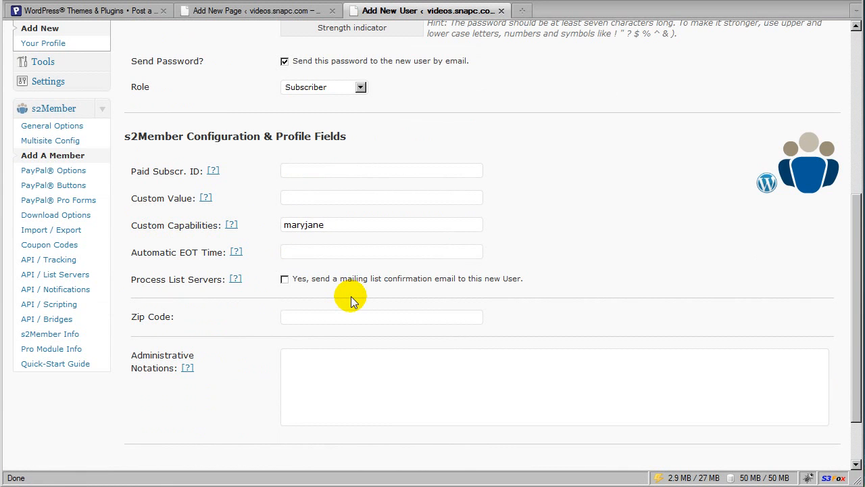
# Step: Compare the new user's Username with the Custom Capabilities value and review the rest of the Add New User form
pyautogui.scroll(8, 351, 297)
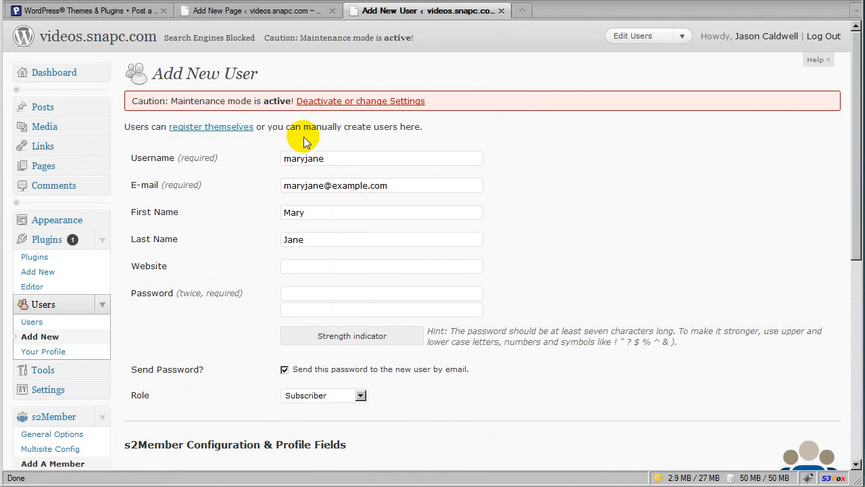
pyautogui.scroll(-2, 332, 150)
pyautogui.moveTo(328, 82); pyautogui.dragTo(283, 81)
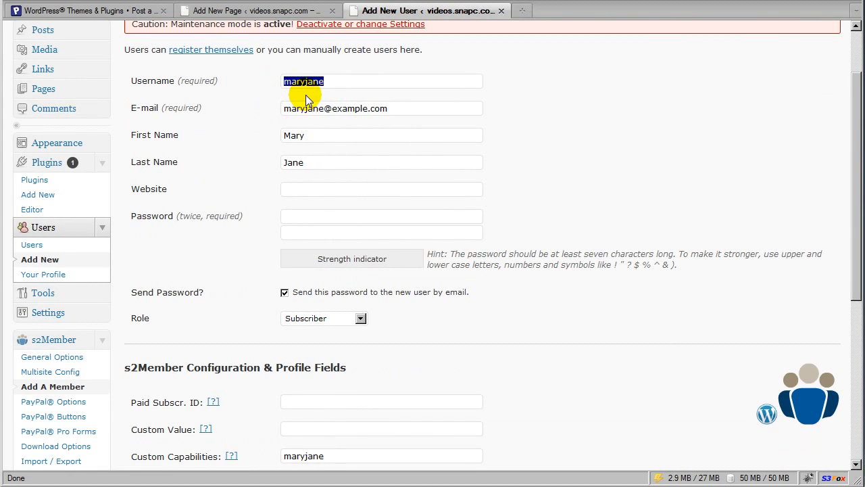
pyautogui.click(325, 82)
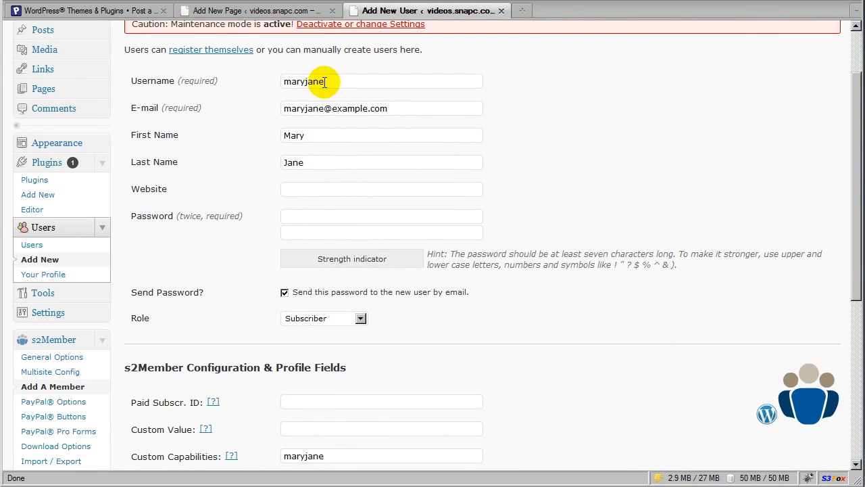
pyautogui.scroll(-6, 336, 195)
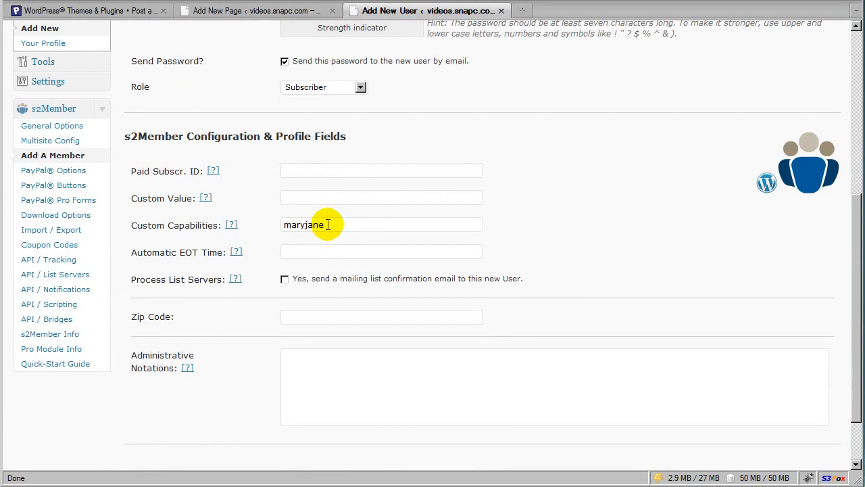
pyautogui.moveTo(328, 226); pyautogui.dragTo(286, 224)
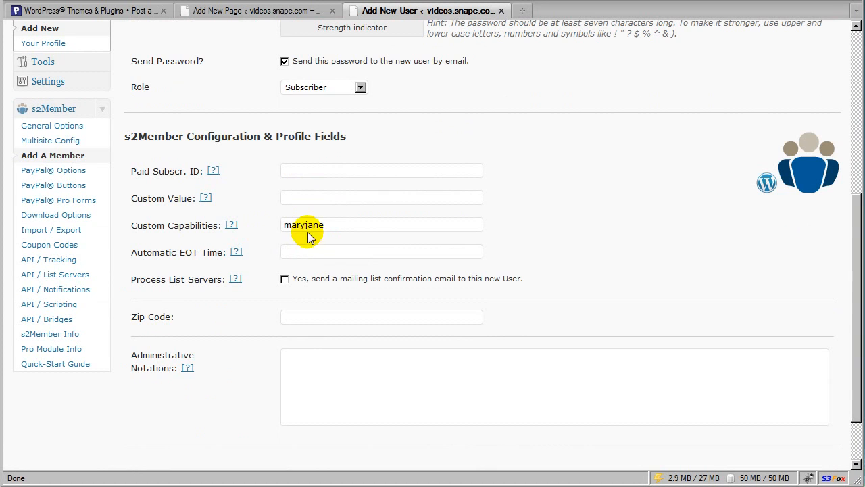
pyautogui.scroll(-2, 328, 233)
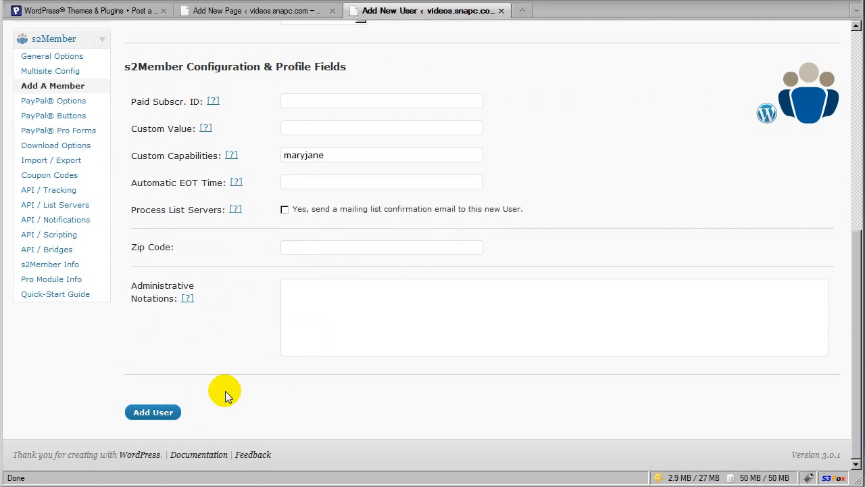
pyautogui.scroll(8, 162, 399)
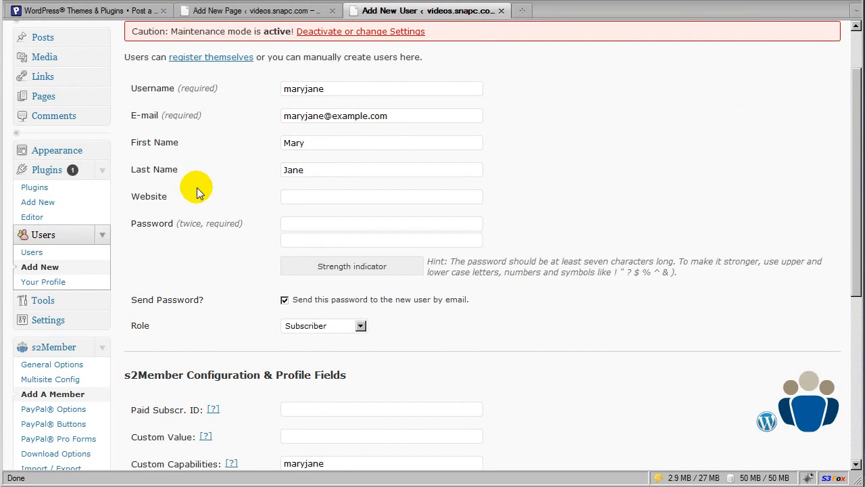
pyautogui.scroll(2, 194, 183)
# Step: Return to the client's Add New Page tab and copy its required custom capability
pyautogui.click(244, 10)
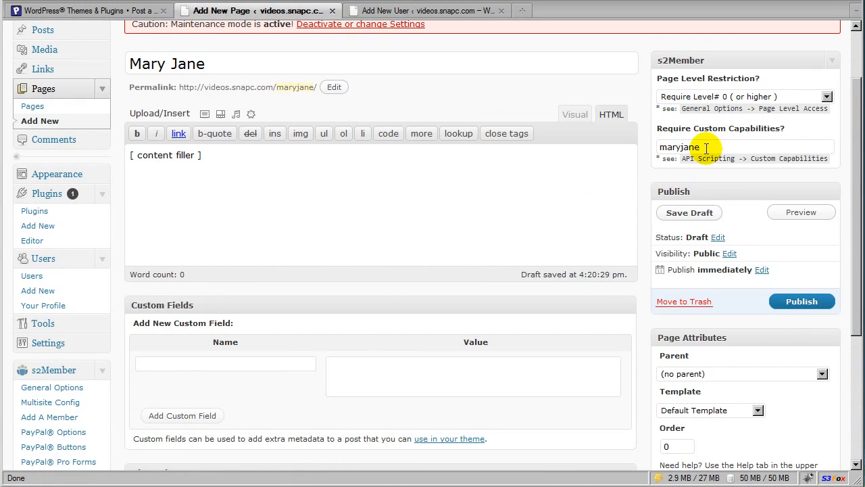
pyautogui.moveTo(706, 148); pyautogui.dragTo(658, 147)
pyautogui.hotkey('ctrl', 'c')
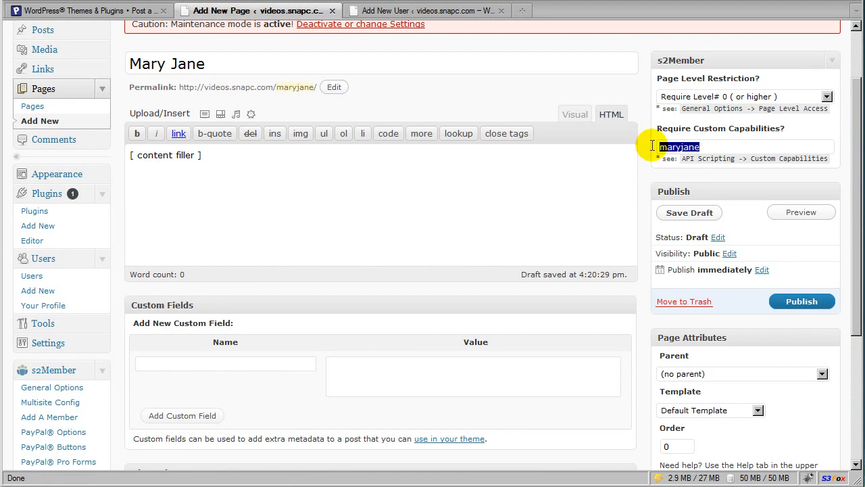
pyautogui.click(716, 147)
pyautogui.click(677, 167)
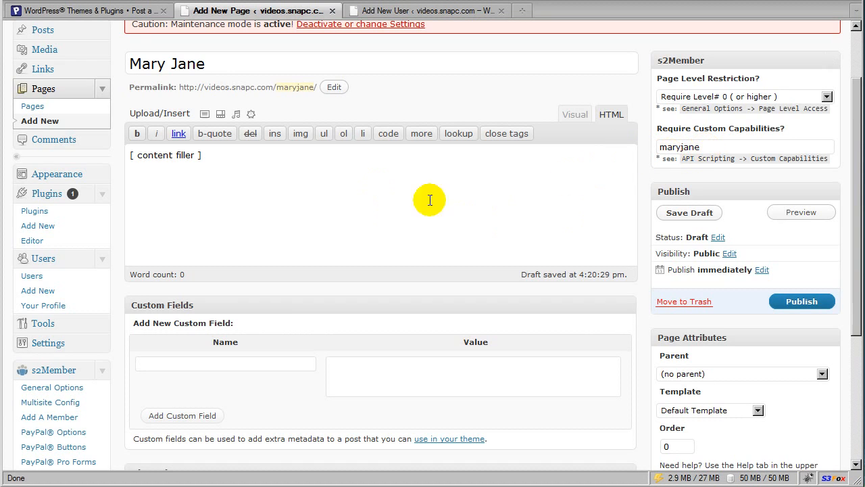
# Step: Replace the page's content filler text with a greeting to the client and a "link PDF" line below it
pyautogui.moveTo(203, 156); pyautogui.dragTo(154, 171)
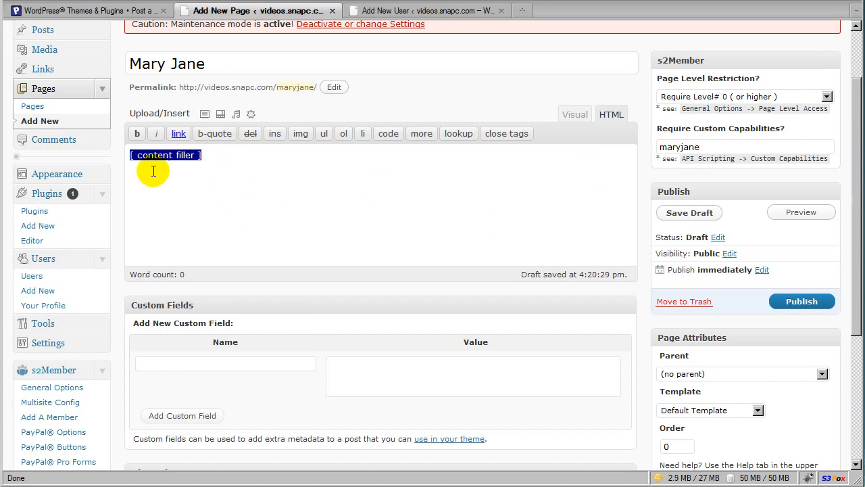
pyautogui.write('Hi Mary Jane,')
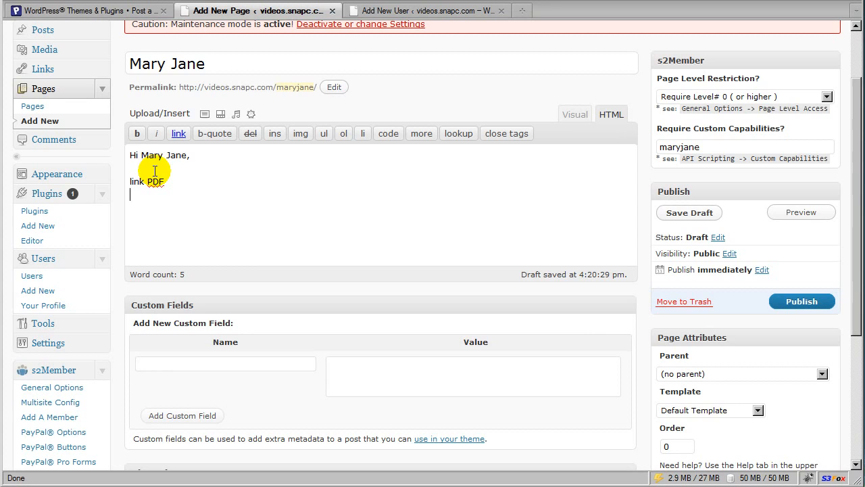
pyautogui.click(177, 205)
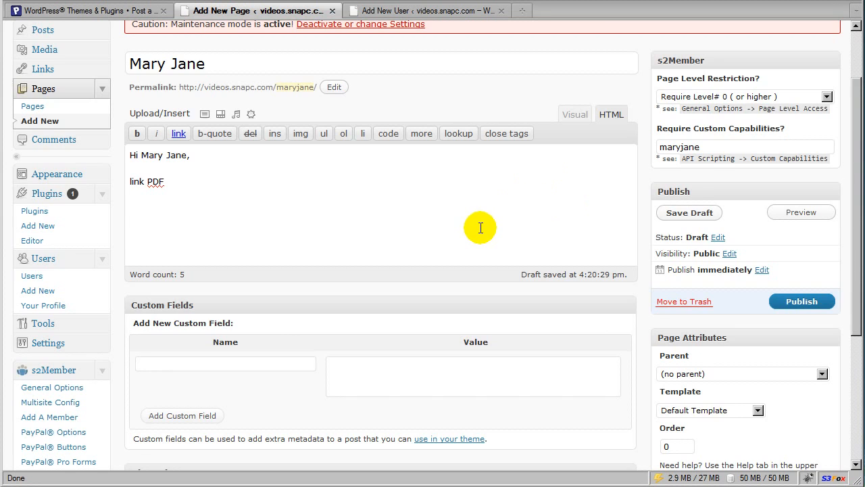
pyautogui.scroll(2, 486, 233)
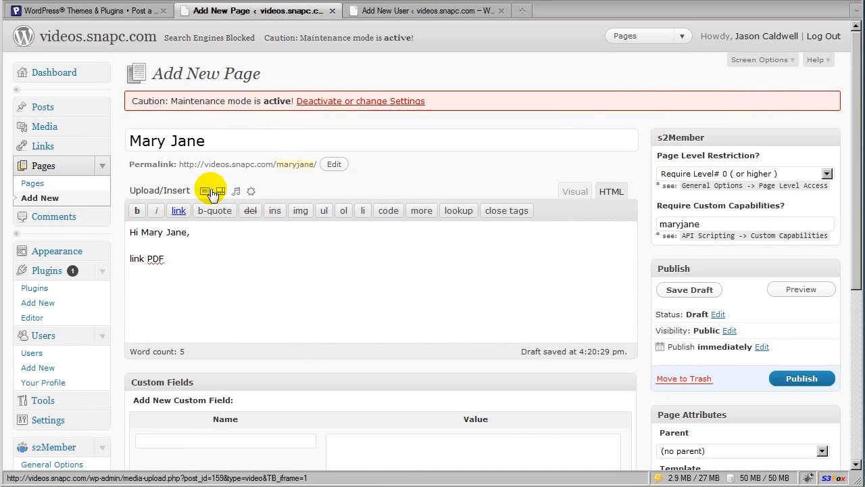
pyautogui.scroll(-2, 115, 192)
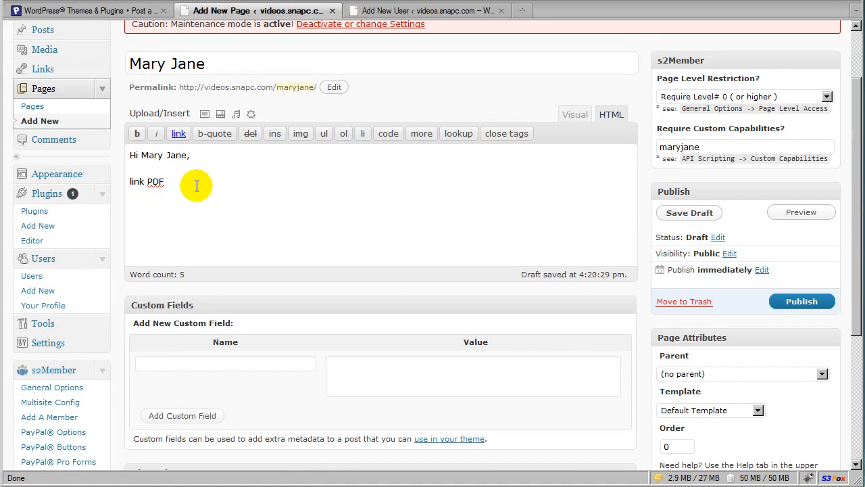
pyautogui.scroll(2, 193, 184)
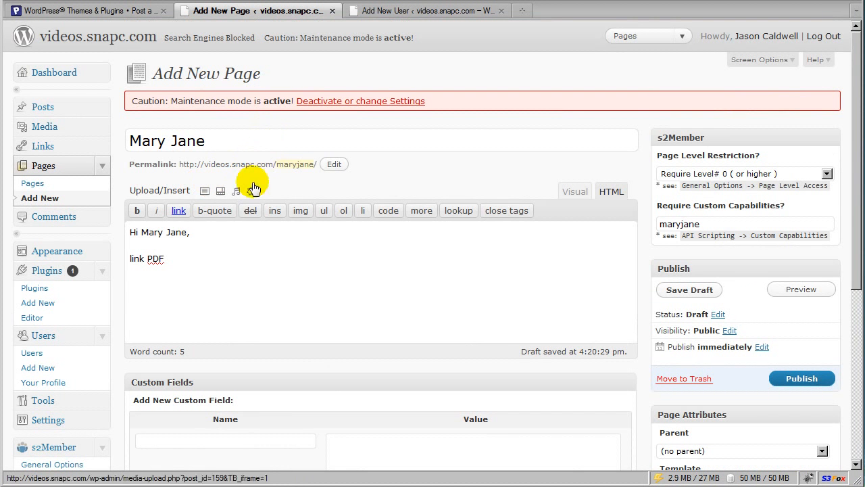
# Step: Open s2Member's PayPal Buttons page in a new browser tab and expand PayPal Buttons For Level #1 Access
pyautogui.scroll(-7, 230, 206)
pyautogui.rightClick(65, 233)
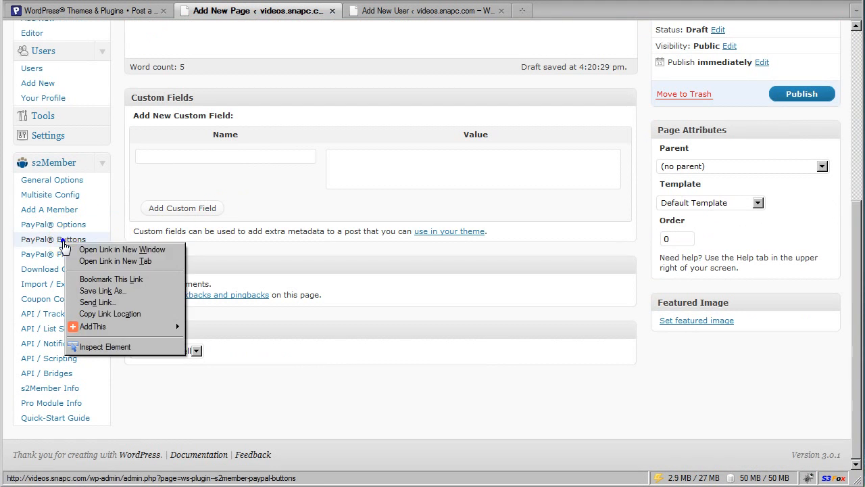
pyautogui.click(90, 257)
pyautogui.click(393, 12)
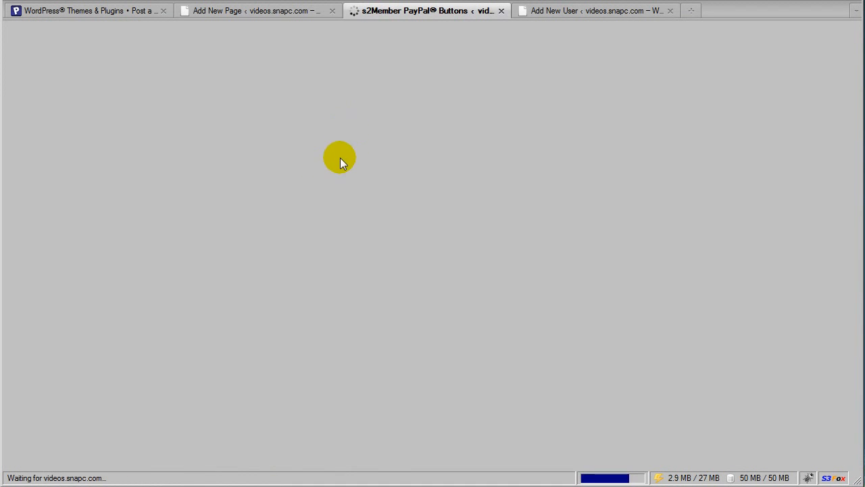
pyautogui.scroll(-2, 332, 149)
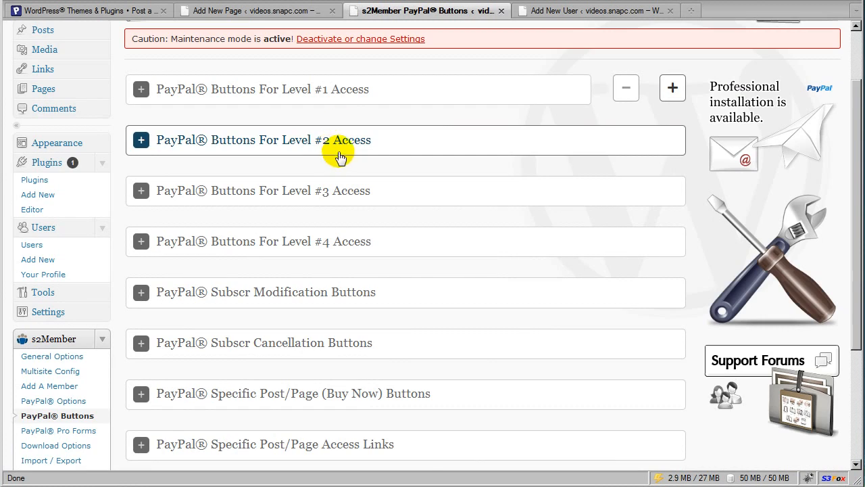
pyautogui.click(346, 99)
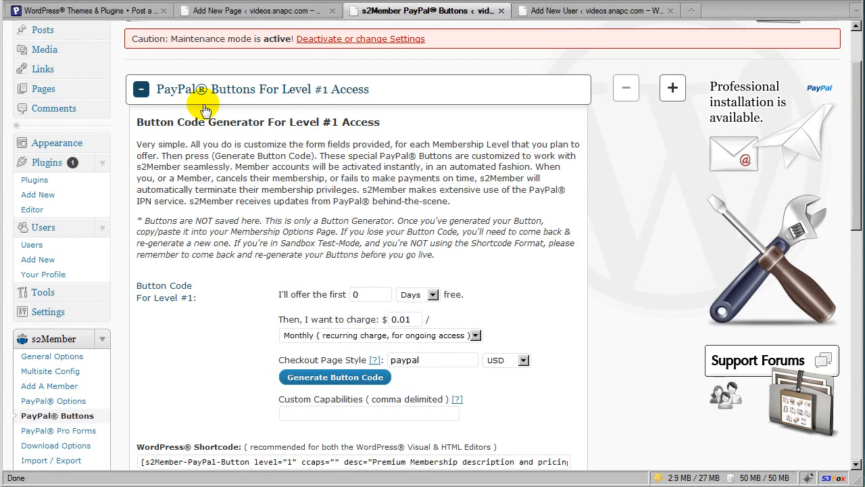
# Step: Paste the client's capability into the Level #1 button's Custom Capabilities and generate the button code
pyautogui.scroll(-4, 347, 155)
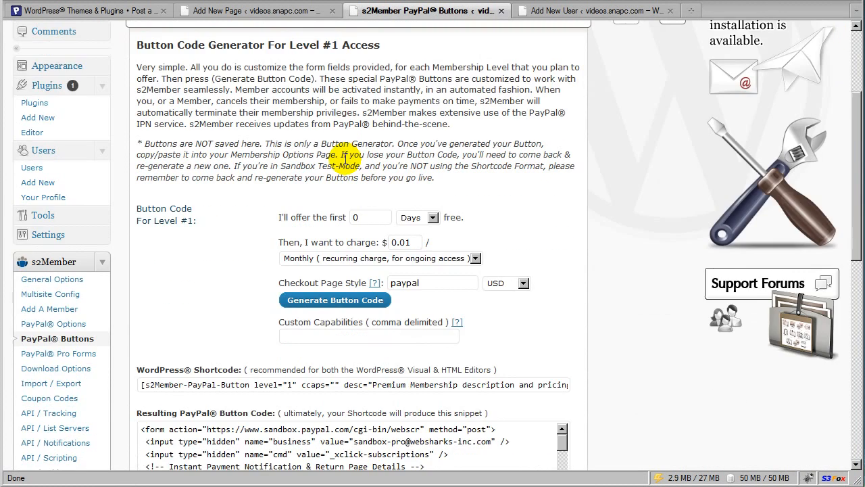
pyautogui.rightClick(306, 257)
pyautogui.click(332, 320)
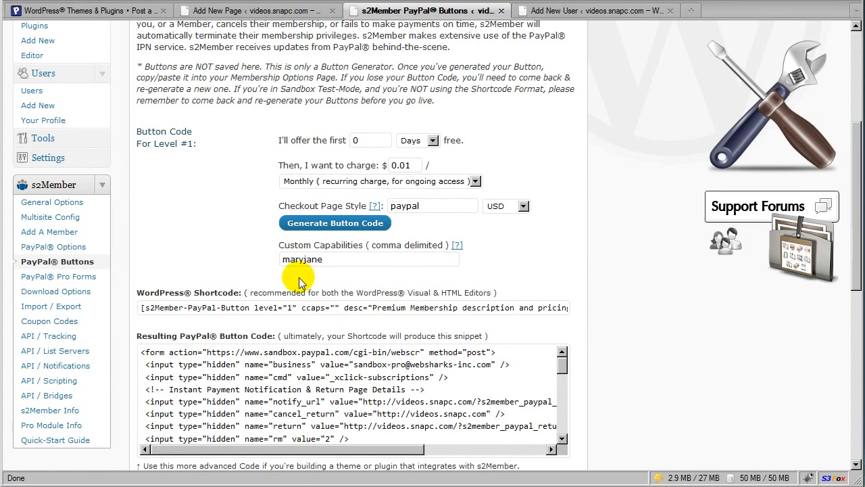
pyautogui.click(370, 224)
pyautogui.click(410, 236)
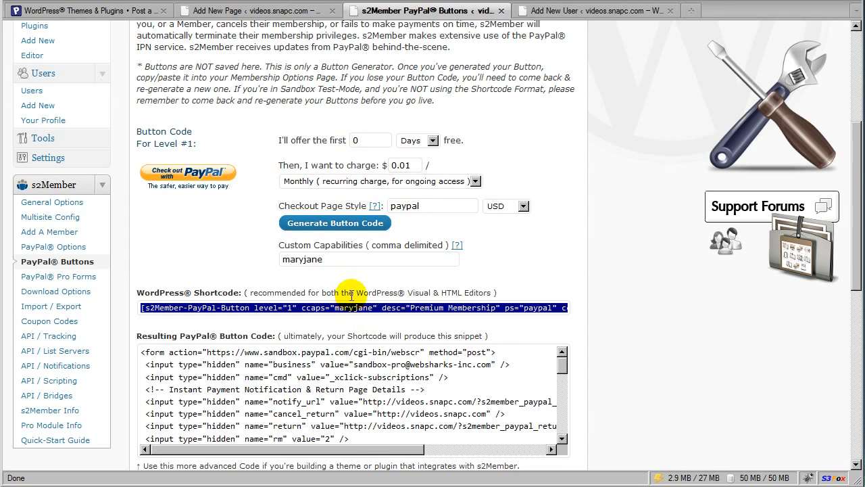
# Step: Collapse the PayPal Buttons For Level #1 Access section and return to the forum topic in its browser tab
pyautogui.scroll(2, 351, 273)
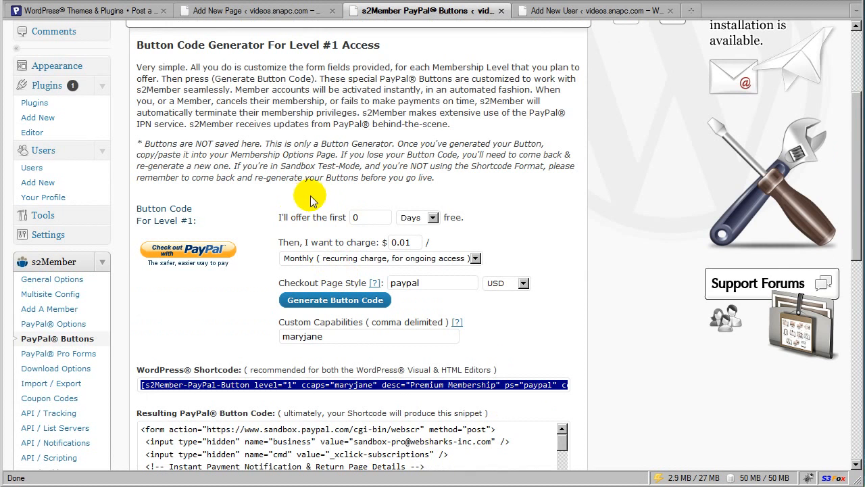
pyautogui.scroll(3, 311, 199)
pyautogui.click(270, 164)
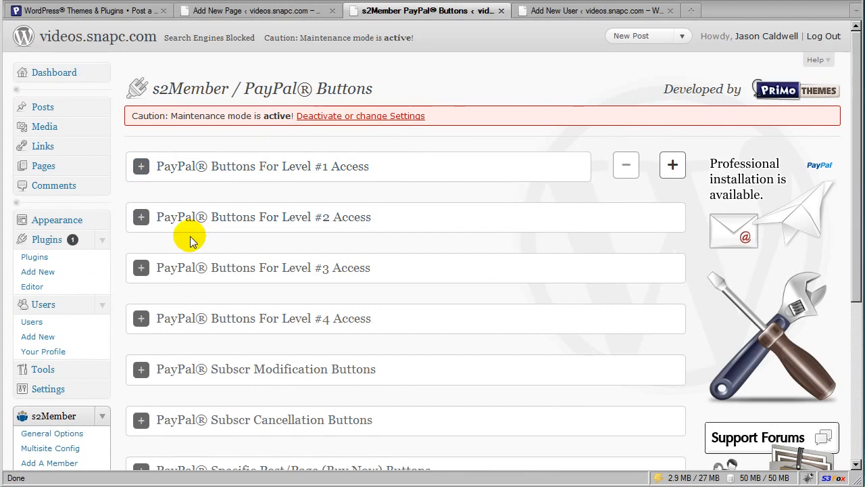
pyautogui.scroll(-2, 182, 241)
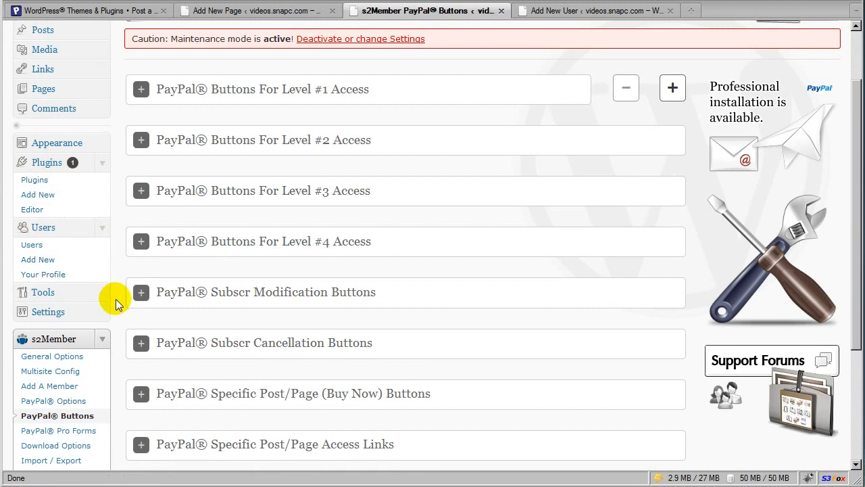
pyautogui.scroll(-2, 116, 299)
pyautogui.scroll(-2, 118, 297)
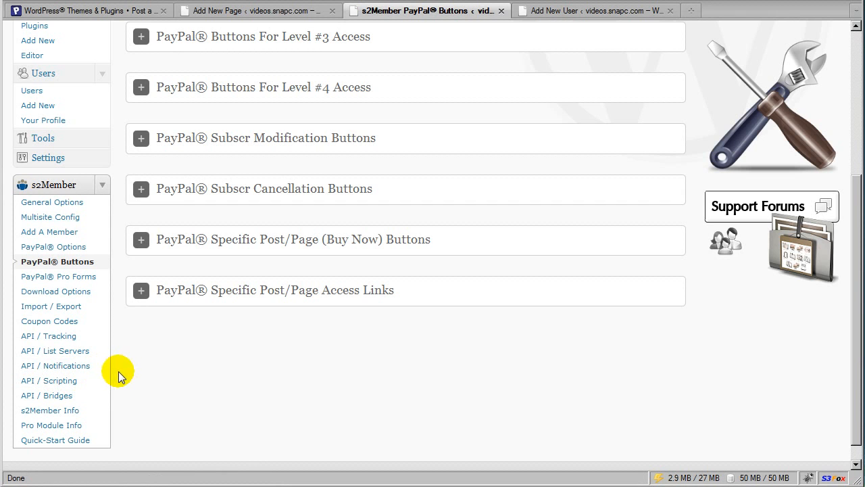
pyautogui.scroll(6, 131, 365)
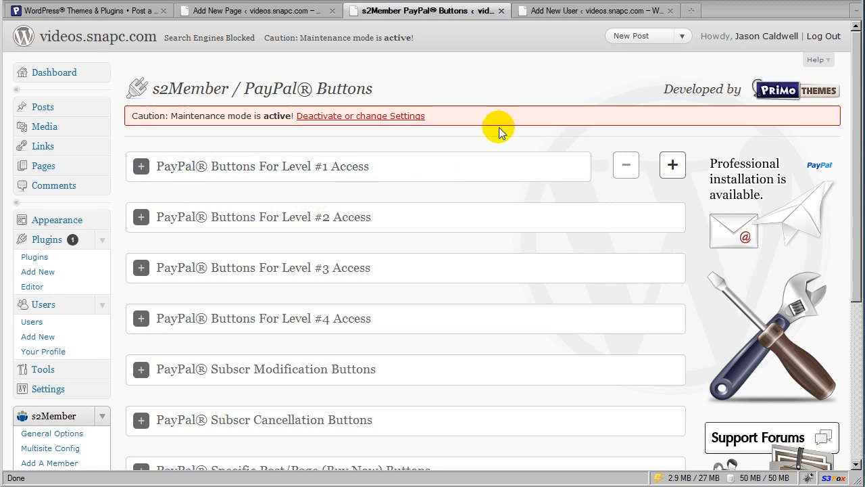
pyautogui.click(144, 10)
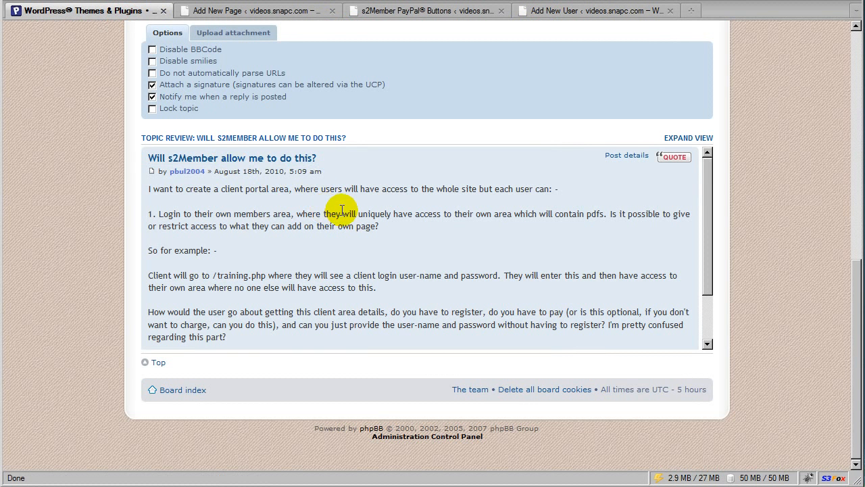